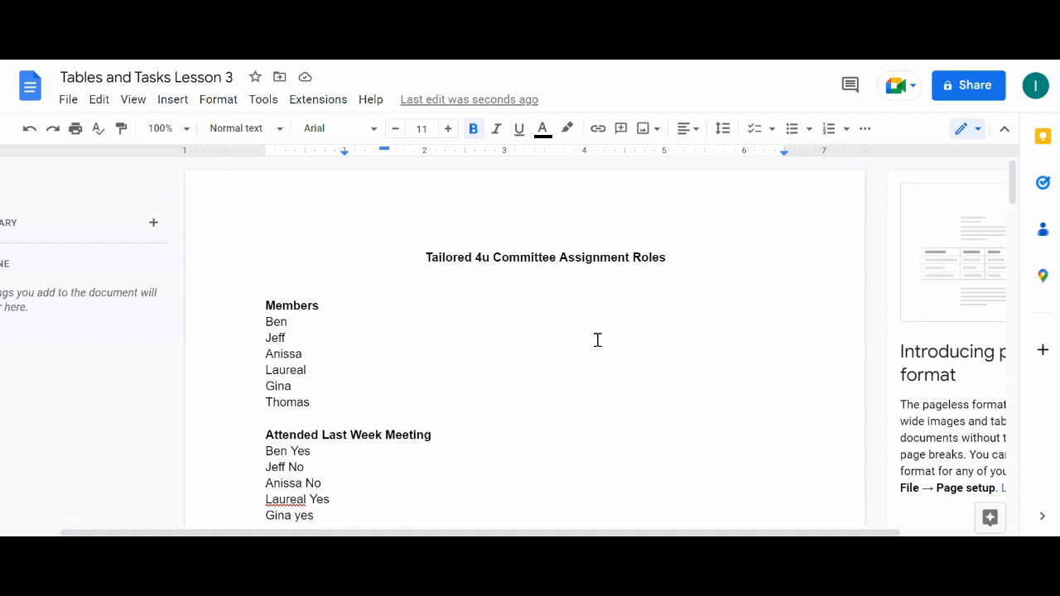
Examine the Members, Attended Last Week Meeting and Task lists to work out the columns and rows needed for a table
drag(423, 257, 555, 257)
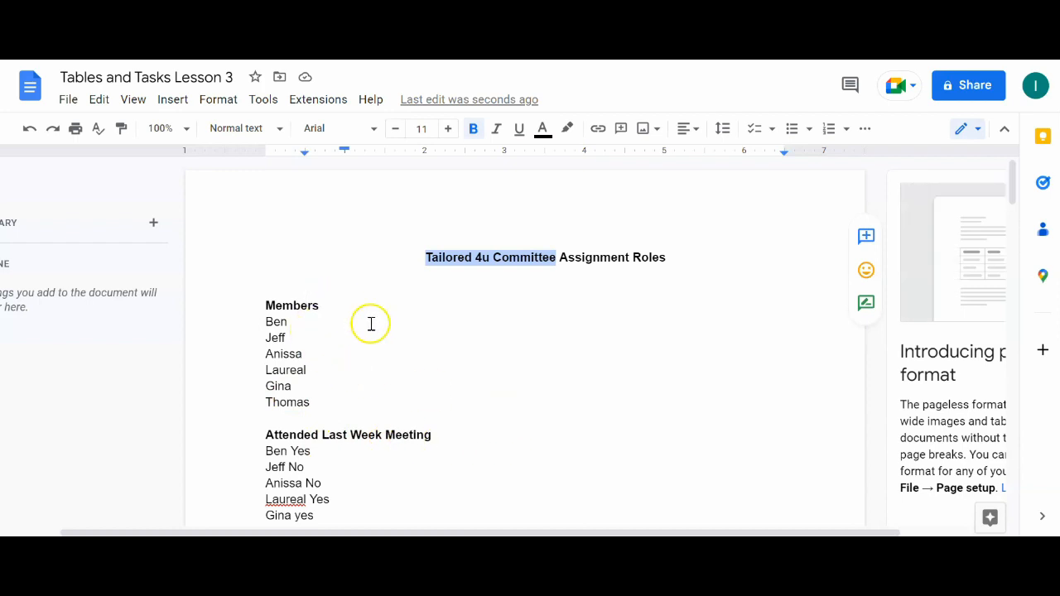
scroll(369, 322, down, 2)
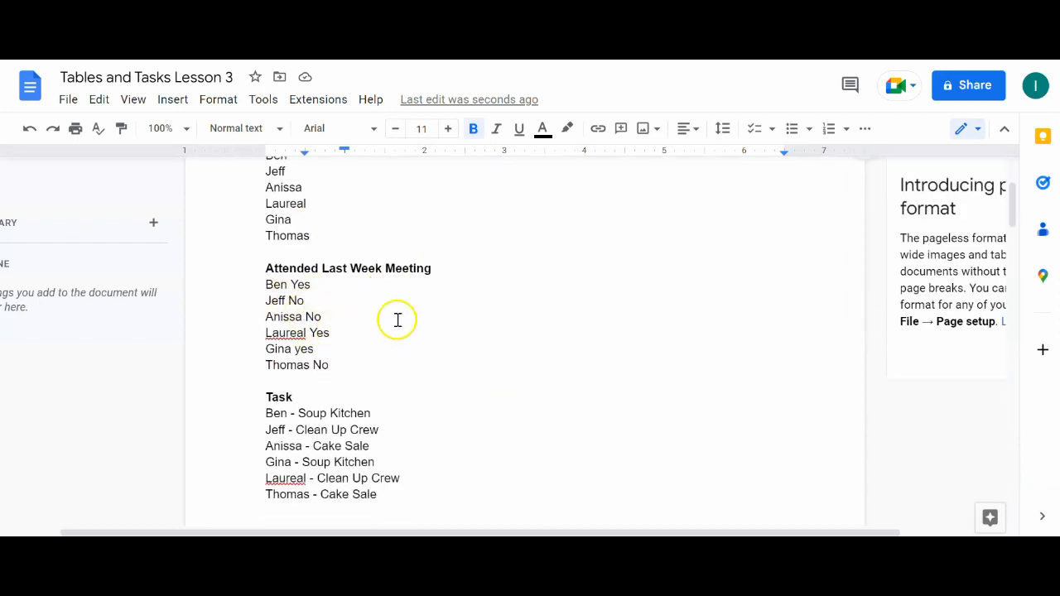
scroll(400, 369, down, 1)
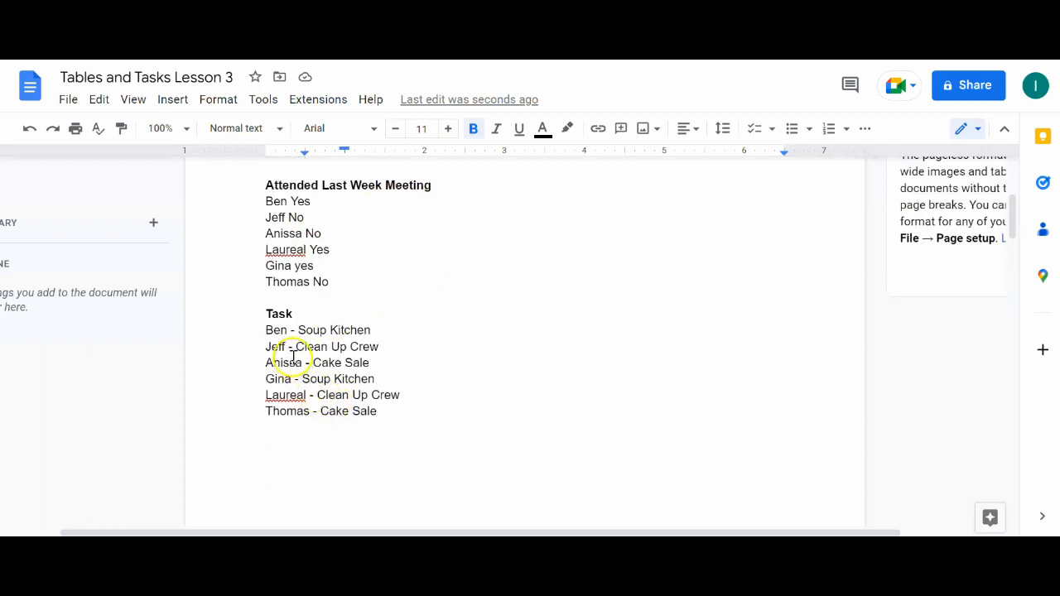
scroll(325, 340, down, 5)
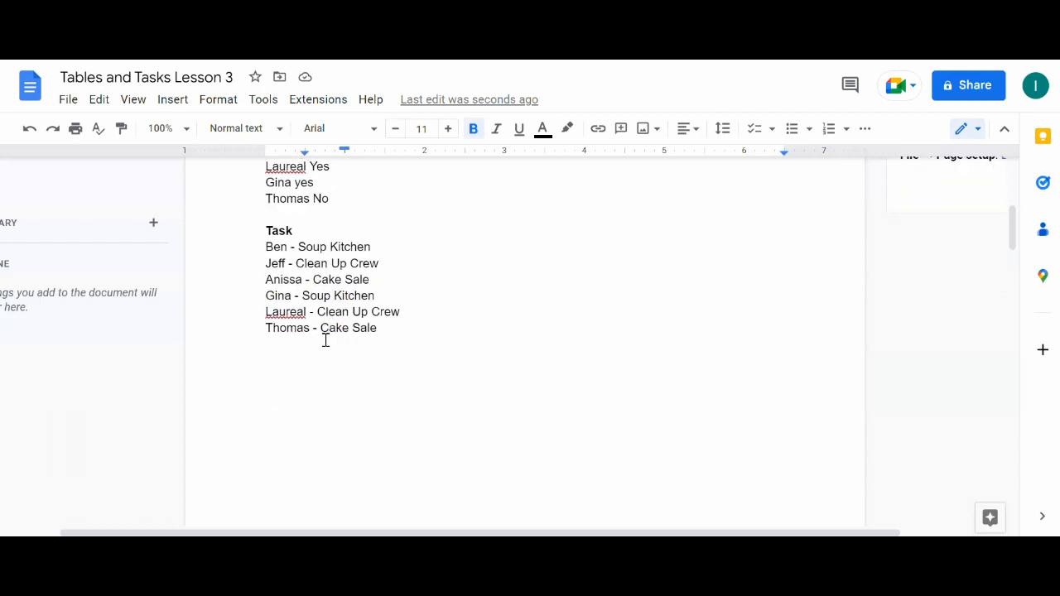
scroll(324, 339, up, 3)
scroll(322, 354, up, 3)
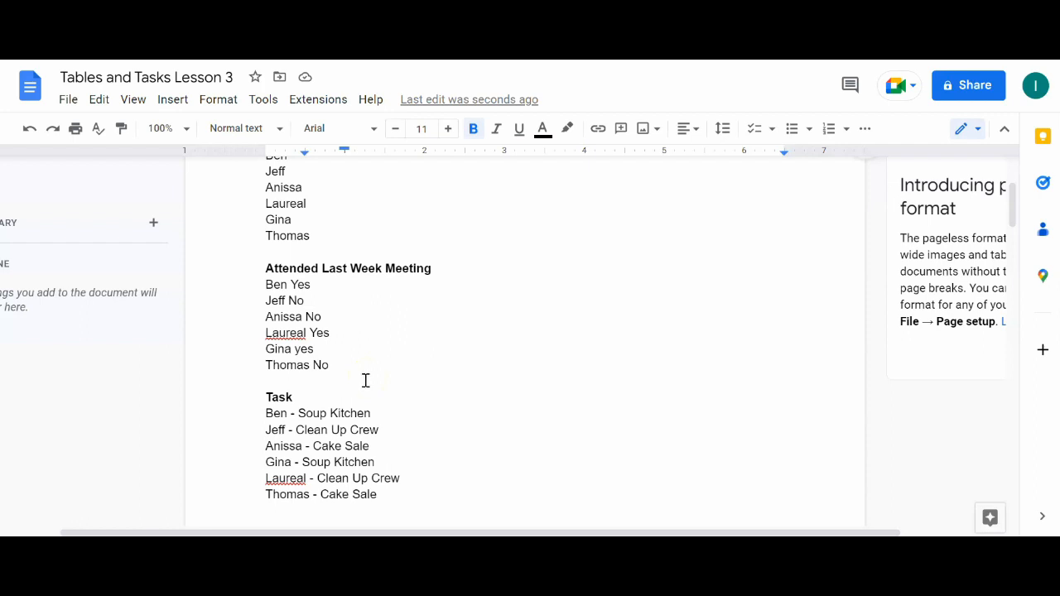
scroll(356, 385, up, 3)
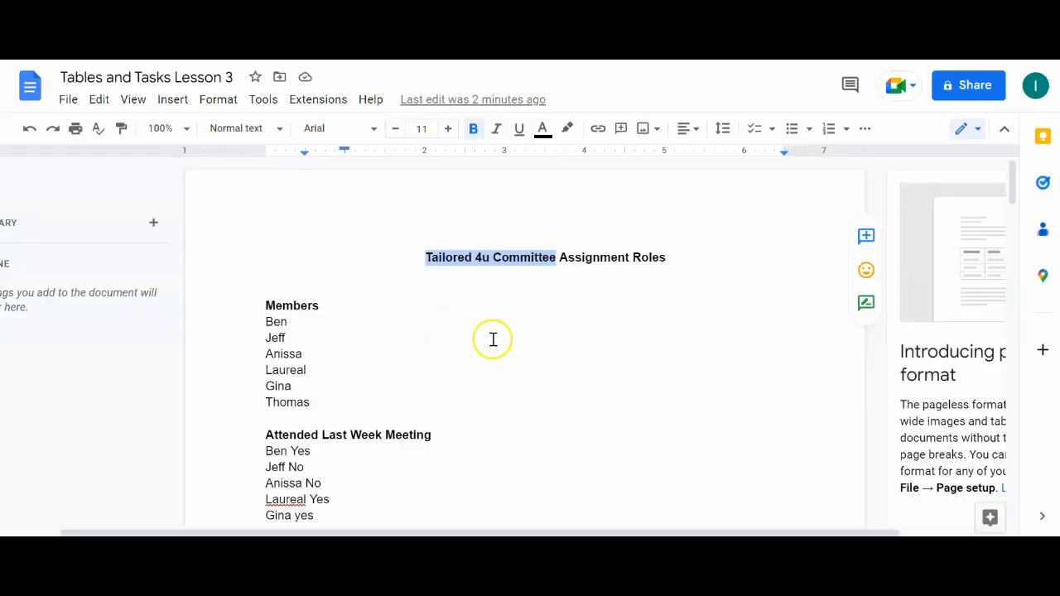
scroll(494, 344, down, 2)
scroll(473, 364, up, 2)
scroll(481, 360, down, 3)
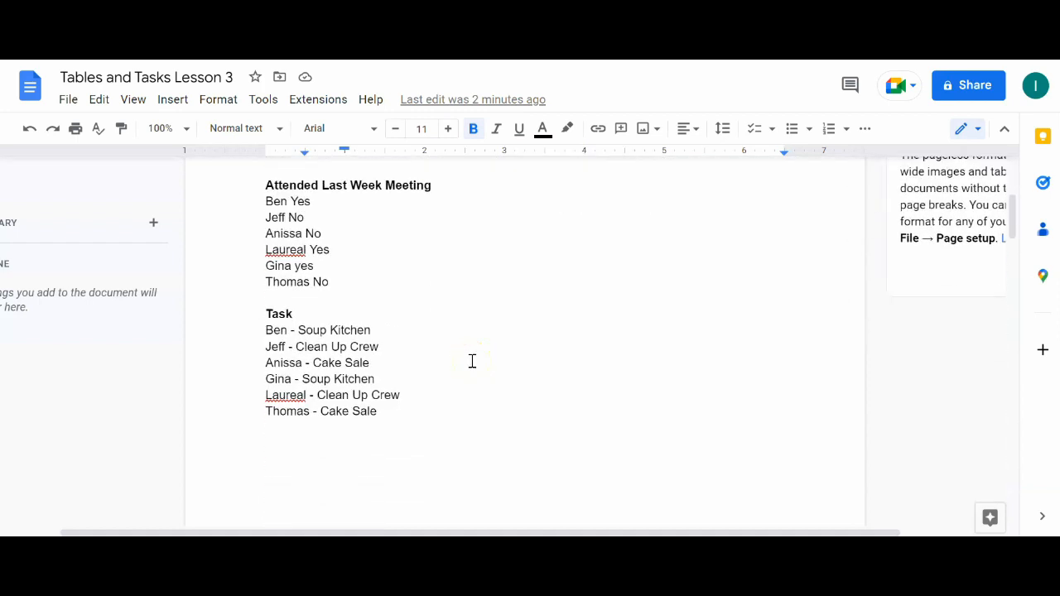
scroll(472, 361, down, 1)
click(347, 385)
scroll(336, 385, down, 1)
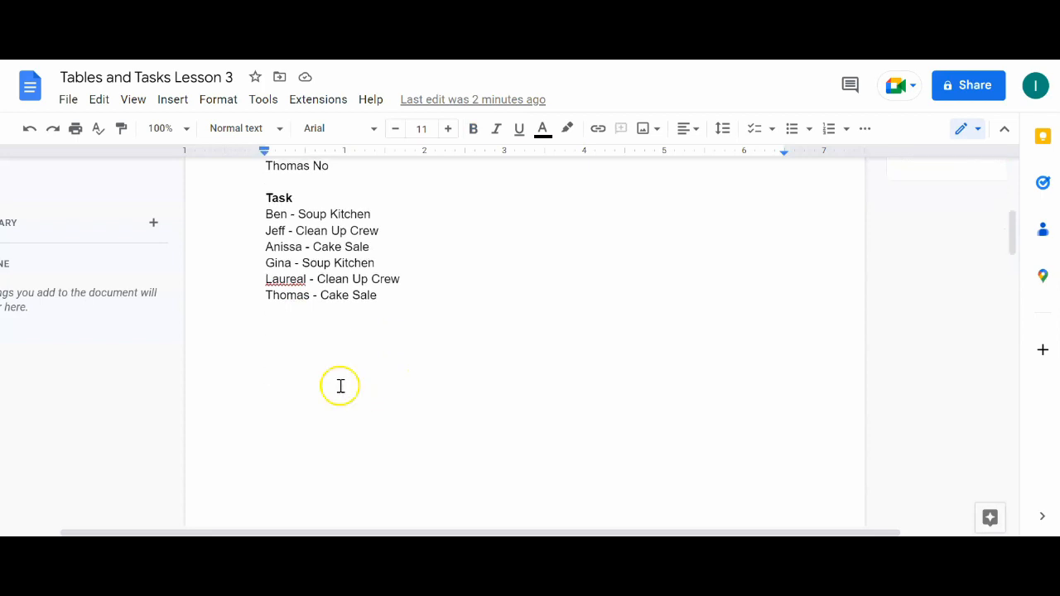
scroll(340, 383, up, 3)
scroll(342, 380, down, 2)
click(341, 376)
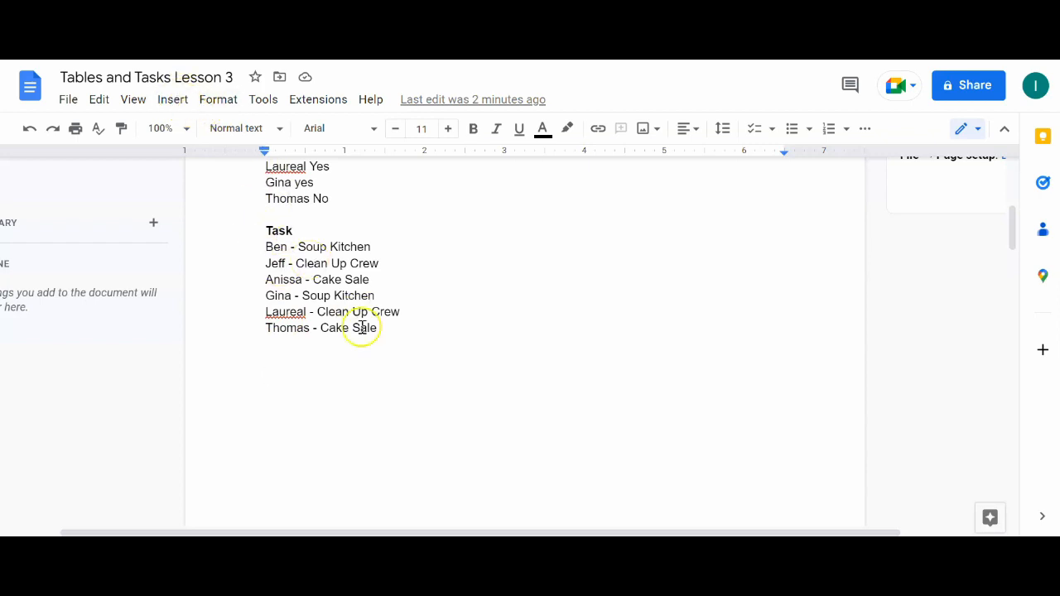
scroll(320, 384, up, 3)
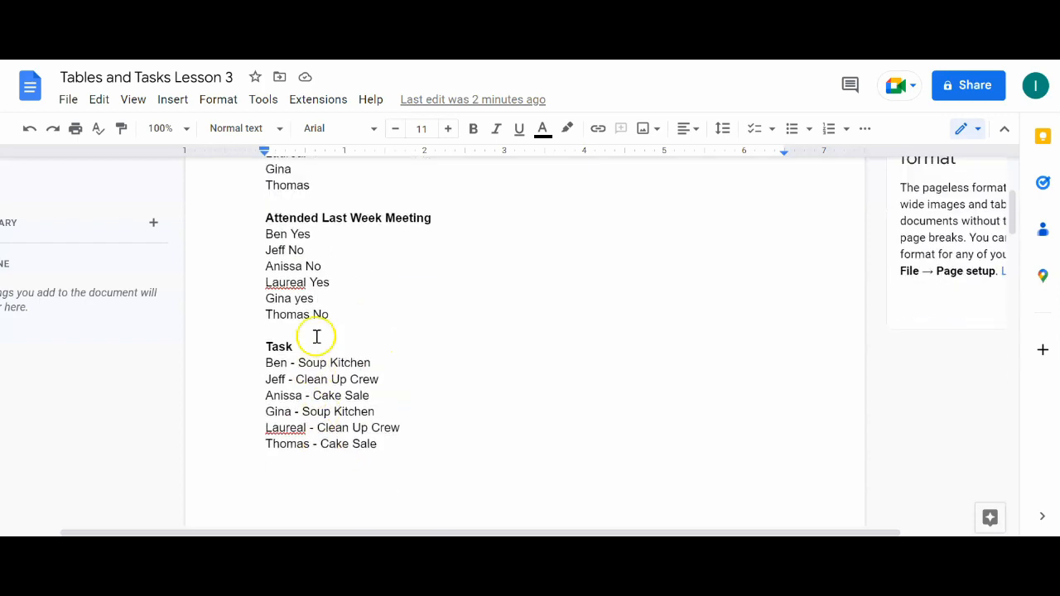
scroll(306, 314, up, 1)
scroll(282, 219, up, 2)
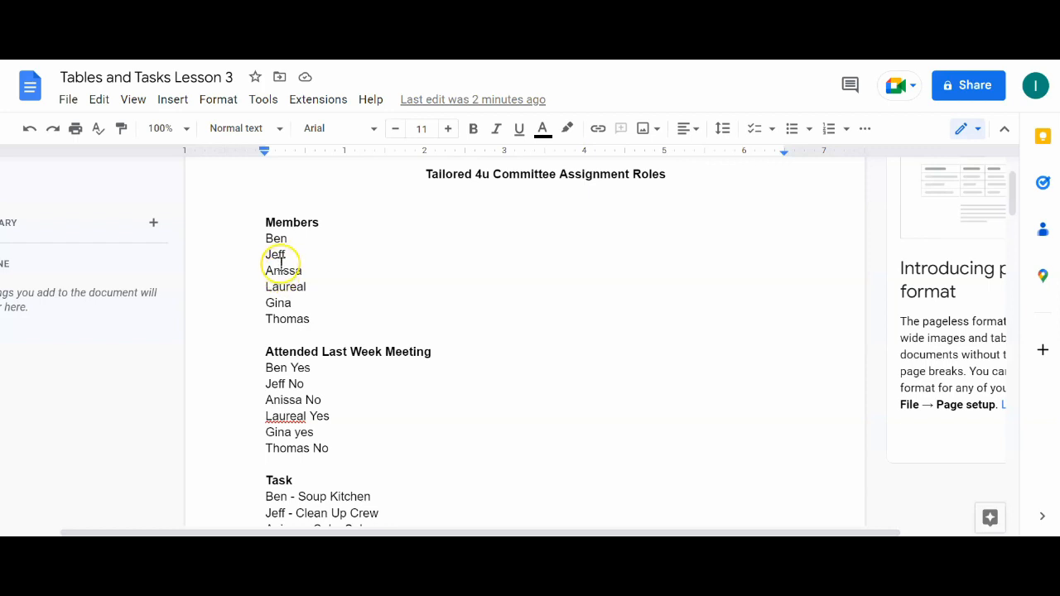
click(257, 240)
drag(283, 250, 321, 318)
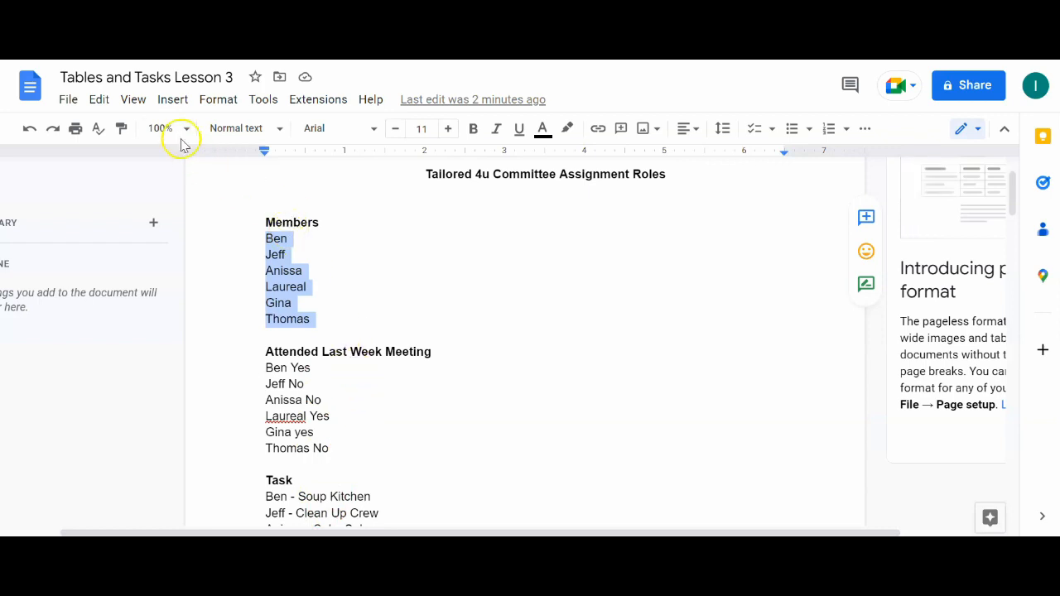
Insert a table of 3 columns by 7 rows below the Task list and select its header row
scroll(346, 219, down, 4)
click(257, 290)
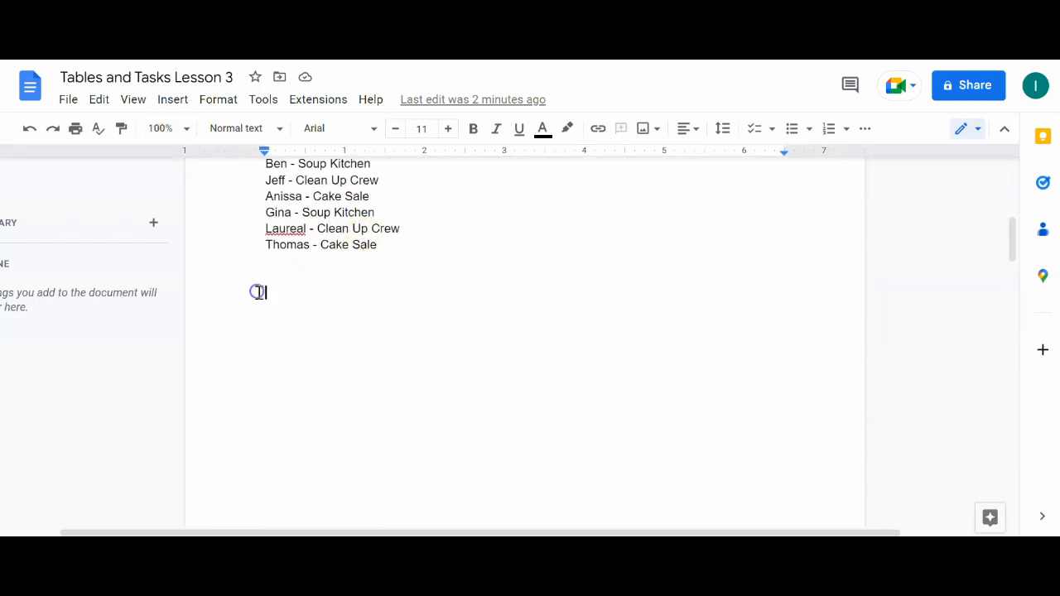
click(172, 100)
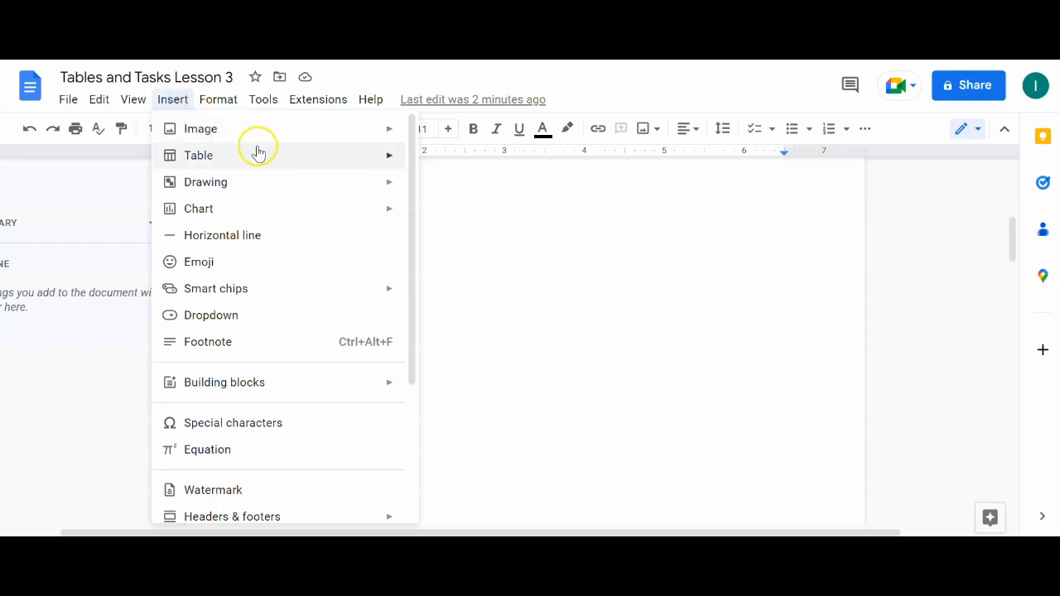
mouse_move(259, 153)
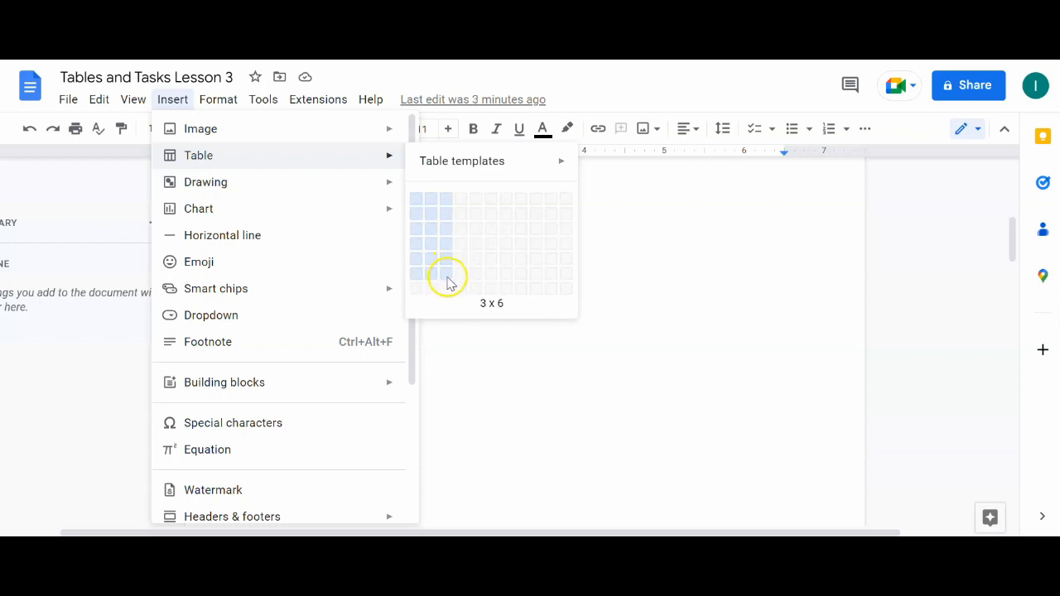
click(446, 300)
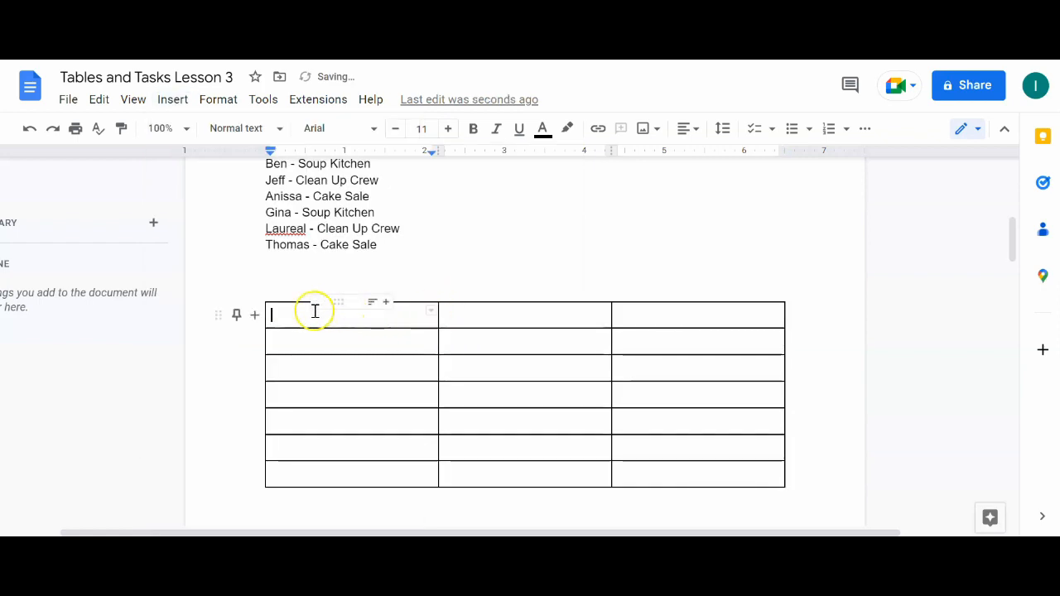
drag(291, 315, 669, 321)
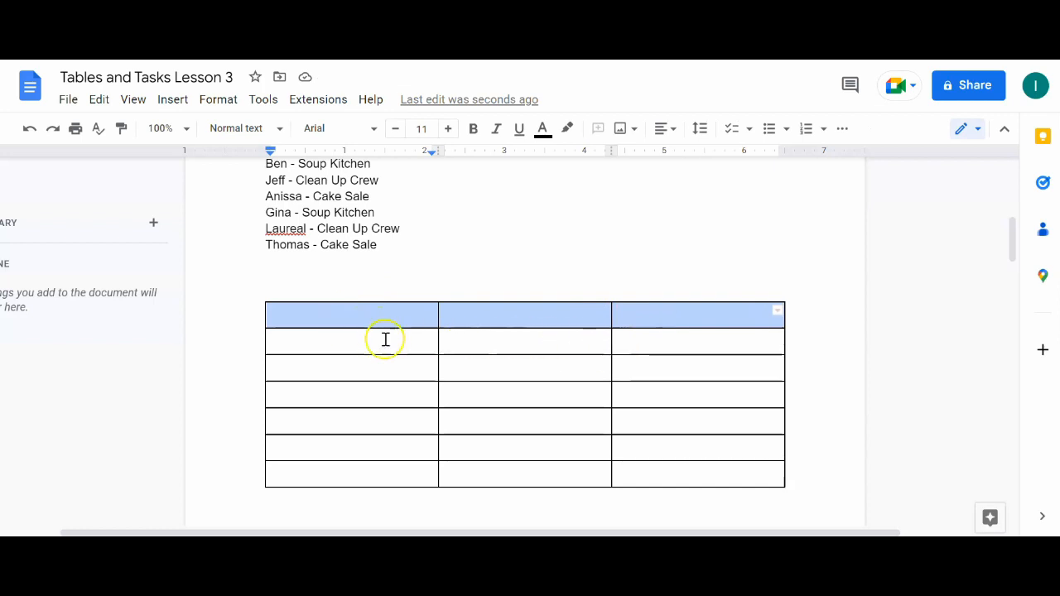
Delete the empty table on the second page
scroll(384, 337, up, 2)
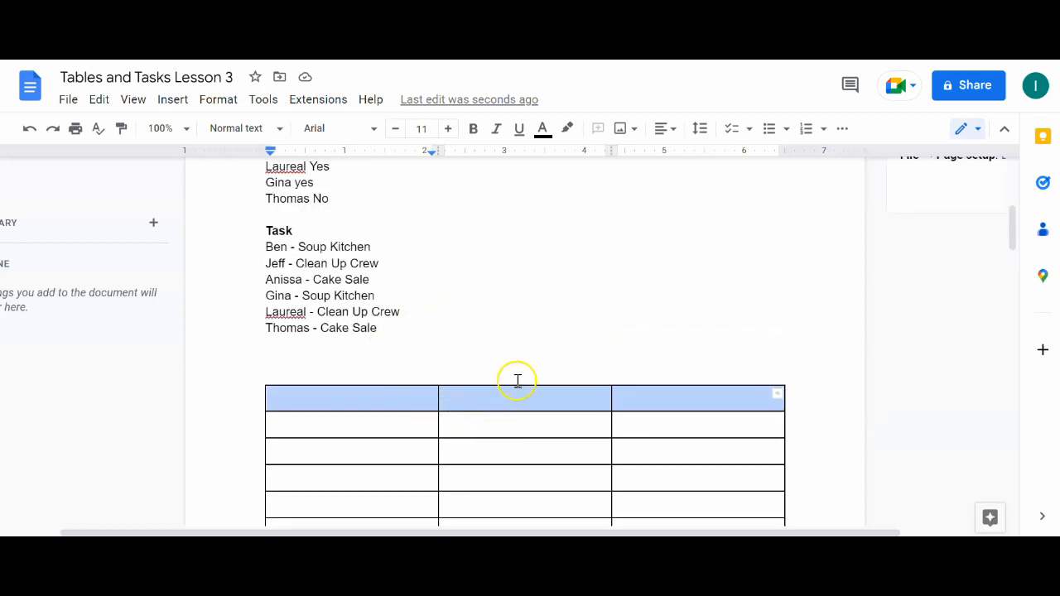
scroll(395, 315, up, 4)
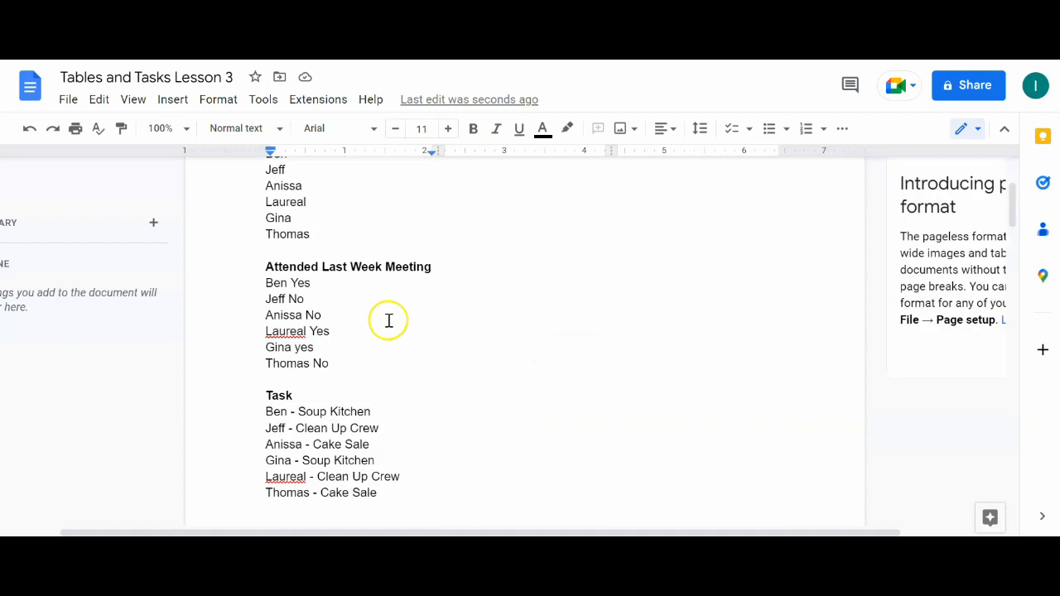
scroll(306, 240, up, 4)
scroll(323, 281, down, 15)
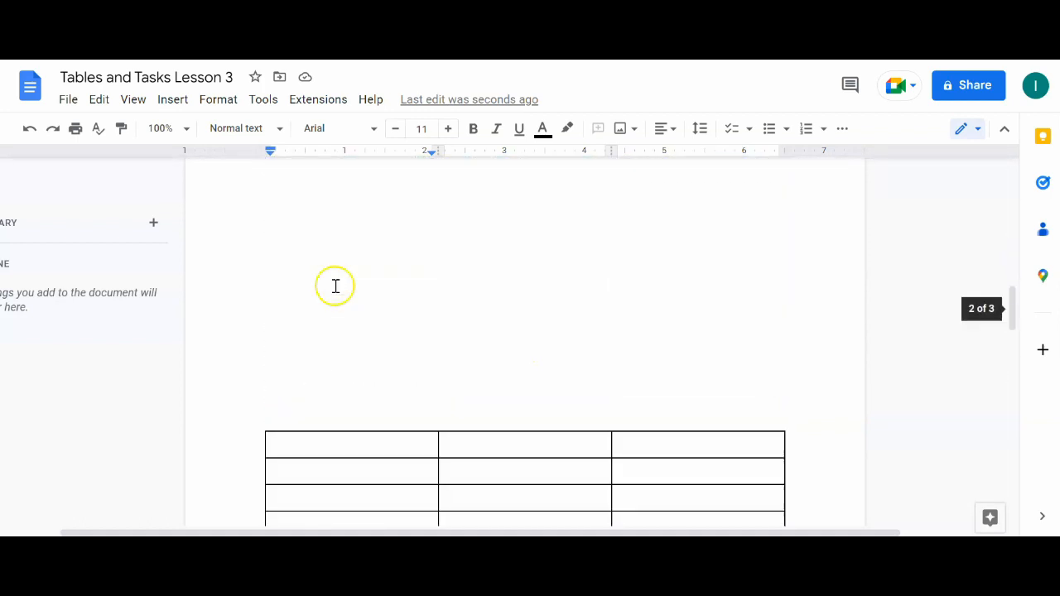
click(372, 235)
scroll(326, 284, up, 2)
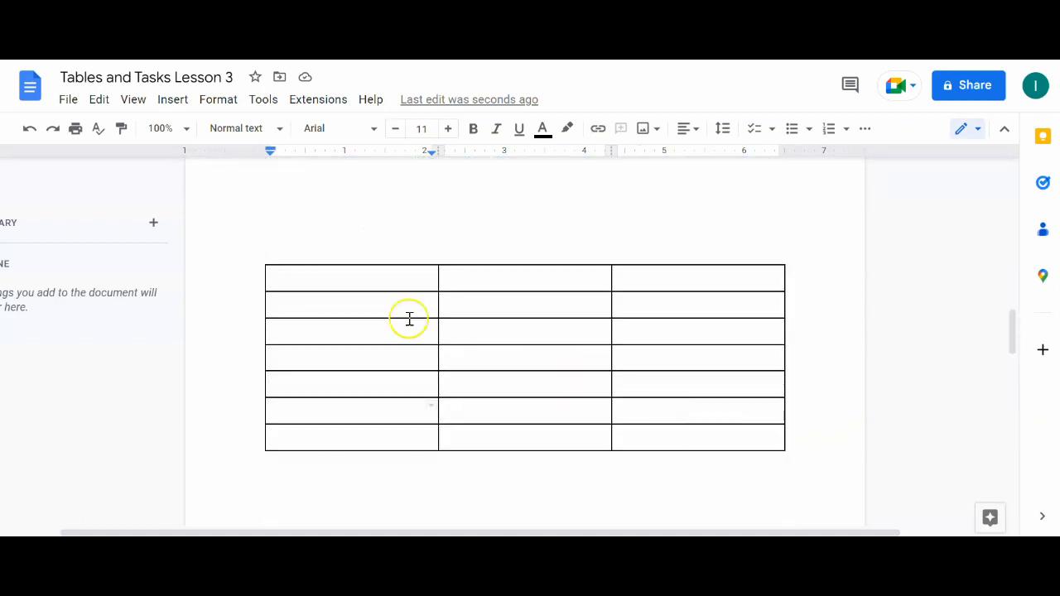
drag(253, 264, 831, 433)
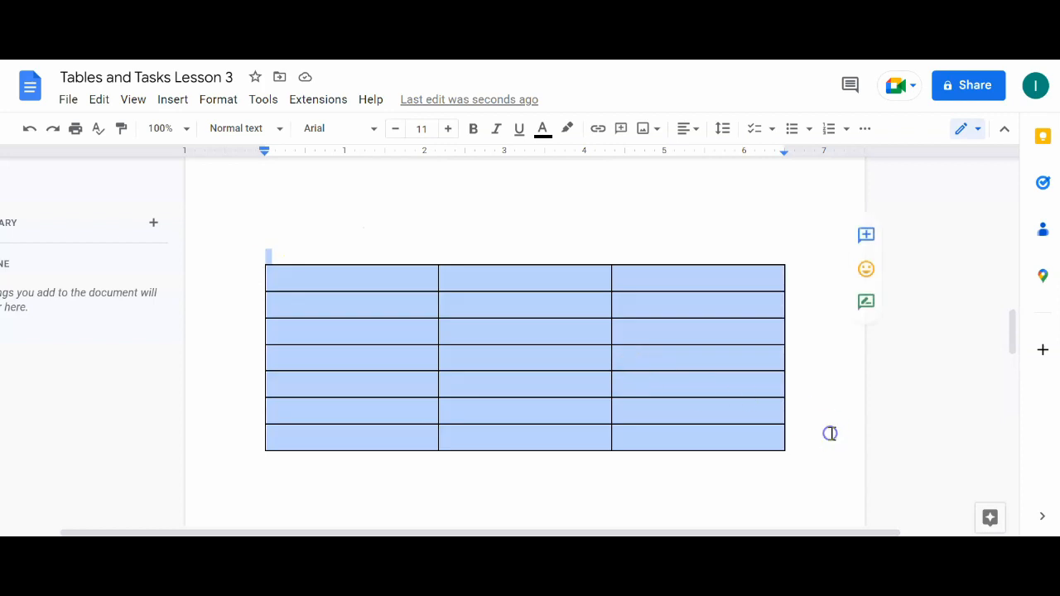
key(Delete)
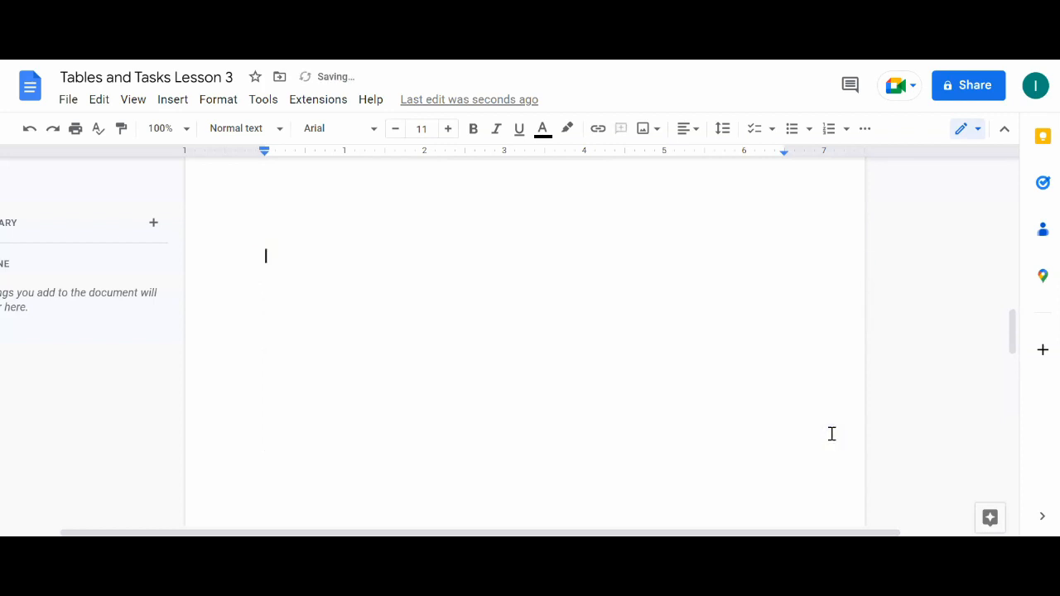
Select the whole filled-in committee table on the third page and open its table properties at the color settings
scroll(869, 443, down, 5)
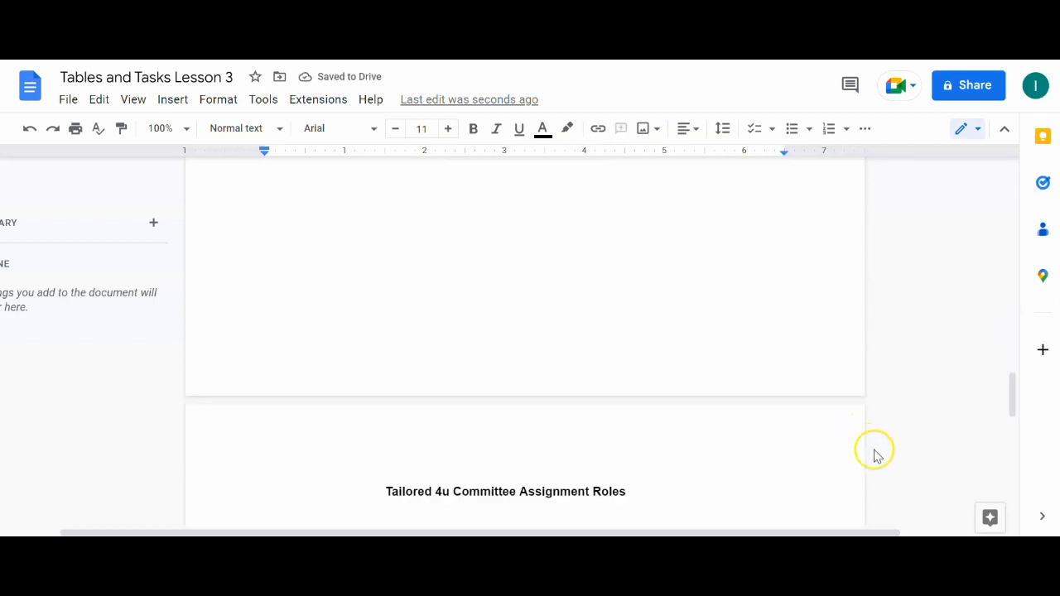
scroll(875, 455, down, 2)
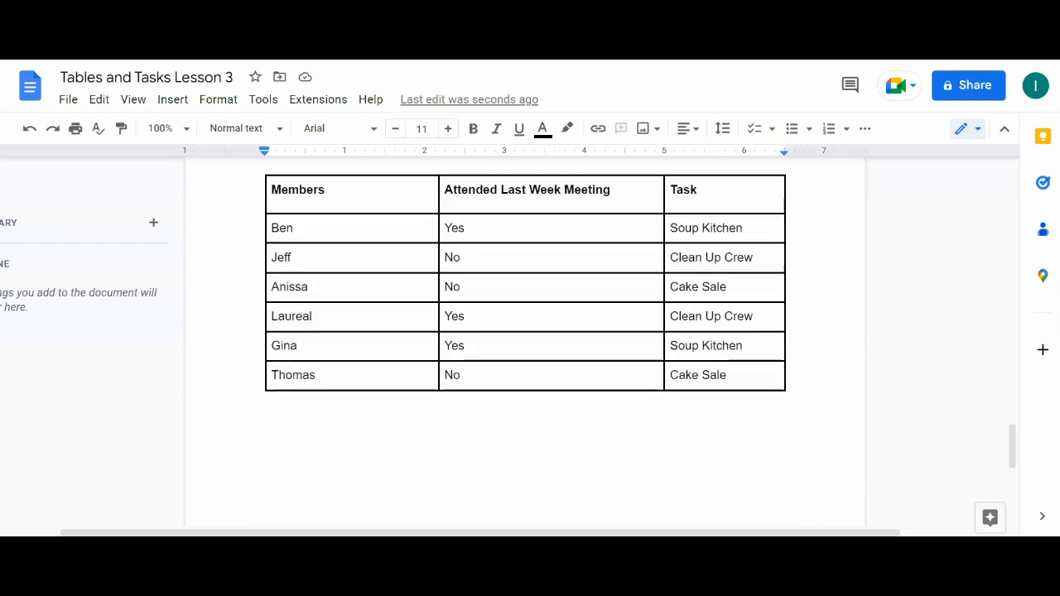
click(488, 442)
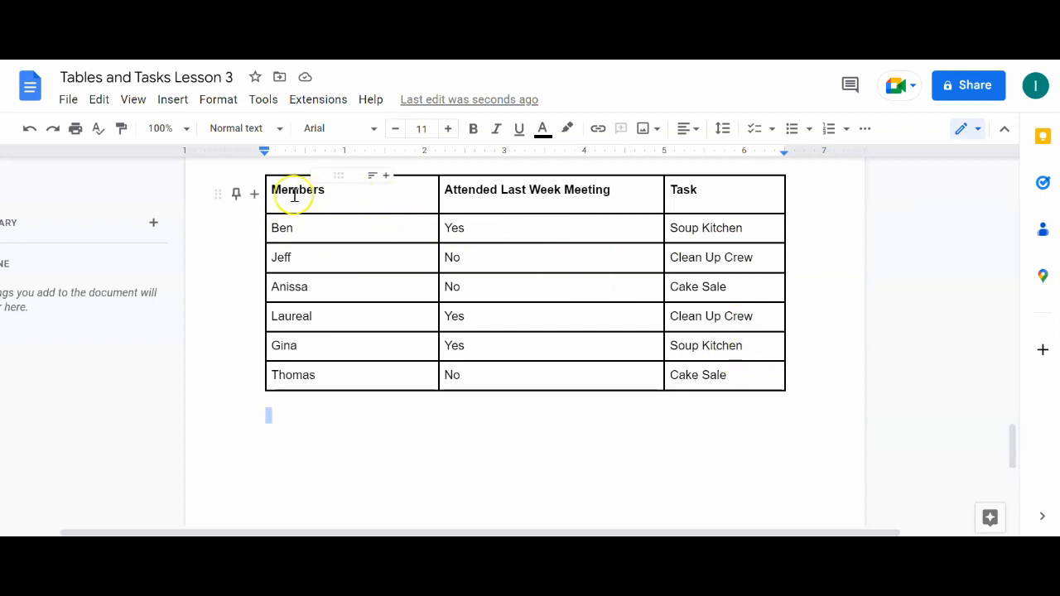
drag(268, 189, 735, 380)
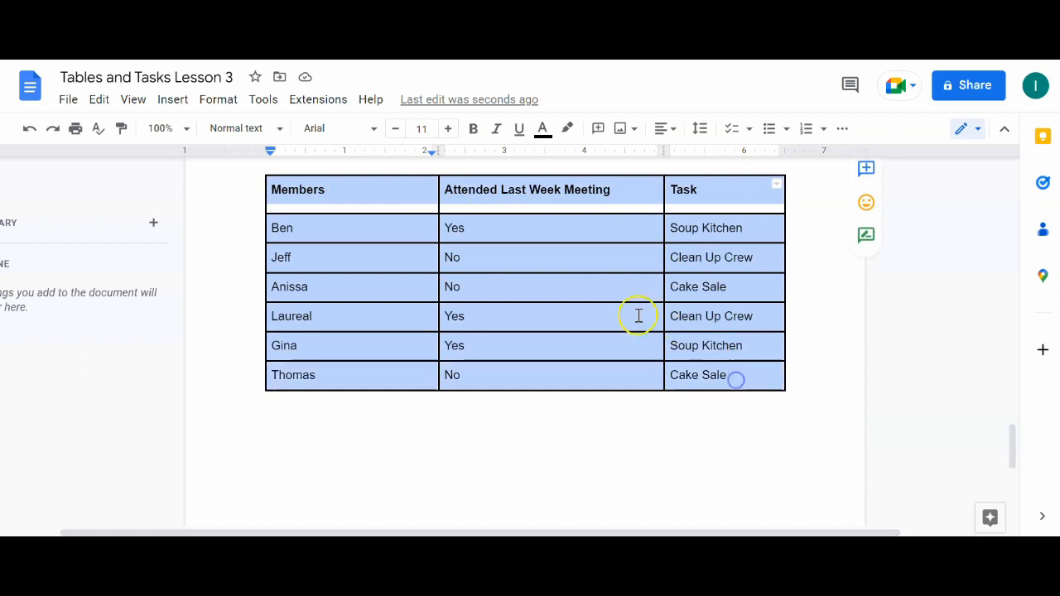
right_click(610, 288)
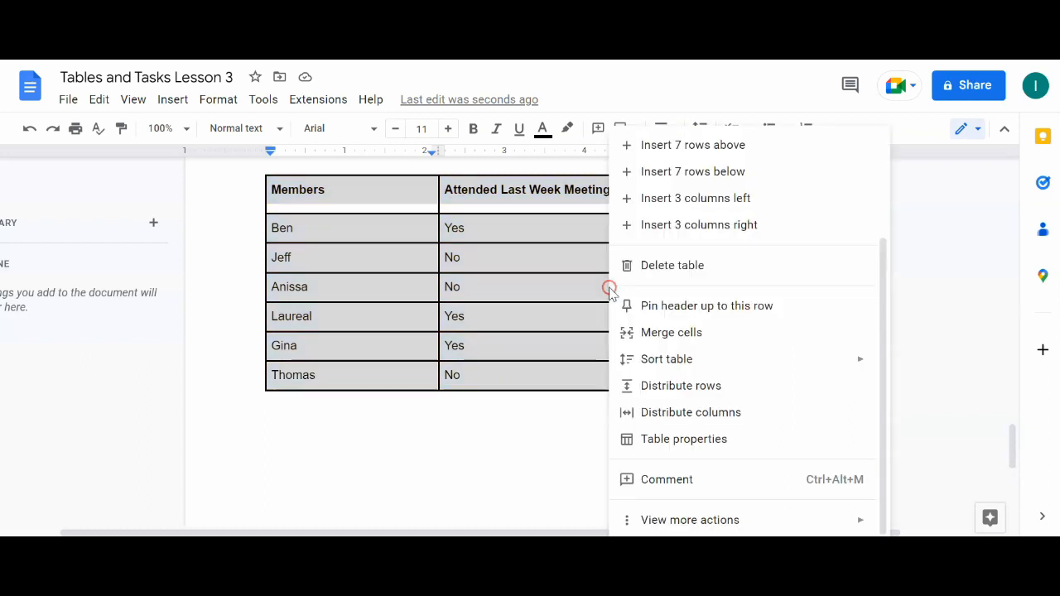
click(702, 440)
scroll(833, 290, down, 1)
click(828, 514)
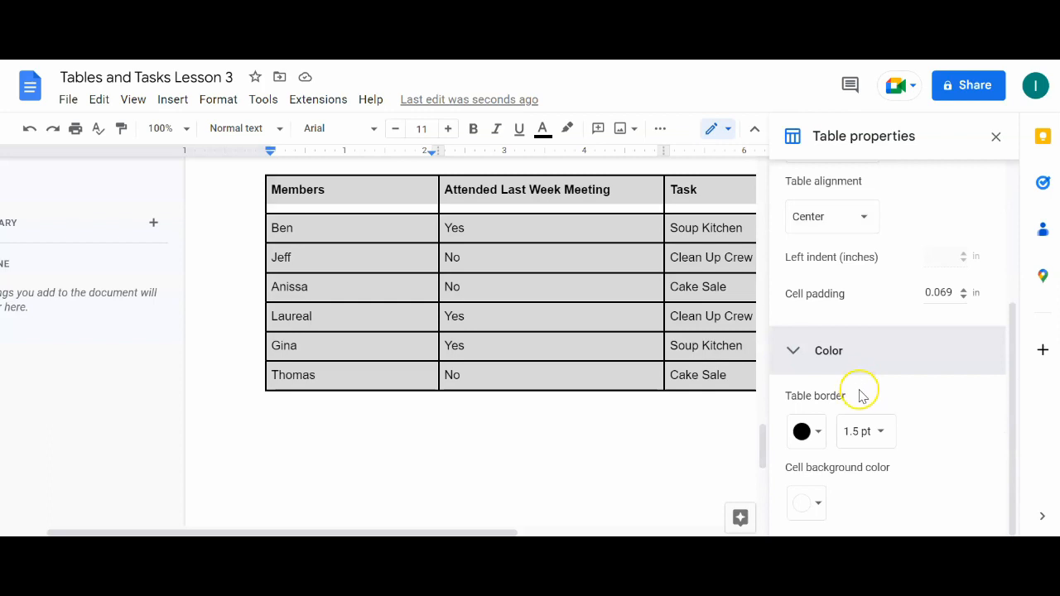
click(819, 507)
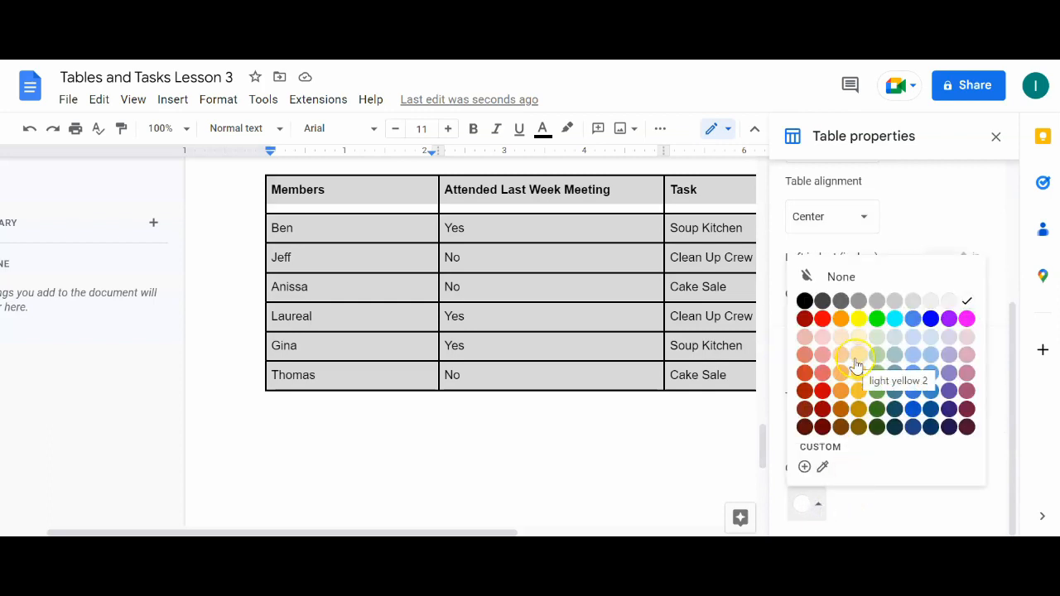
click(917, 510)
click(820, 505)
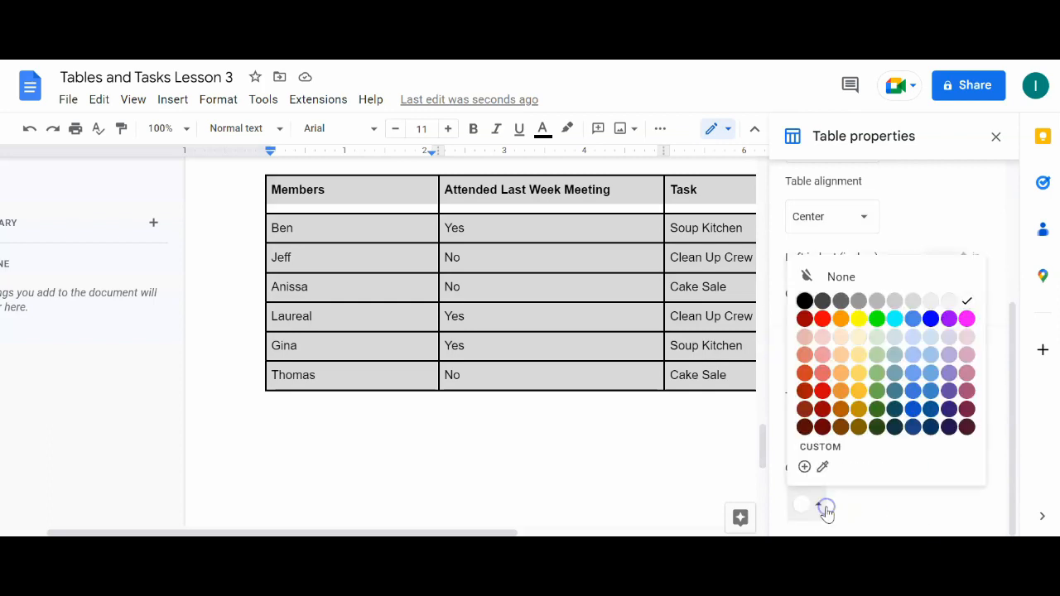
click(882, 499)
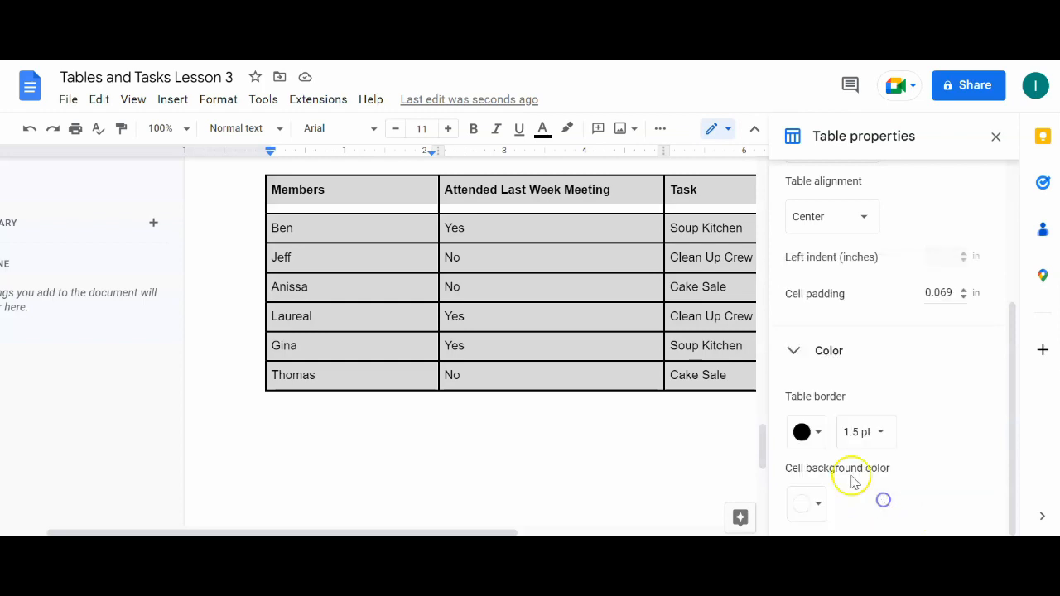
Set the table border width to 2.25 pt and deselect the table
click(878, 431)
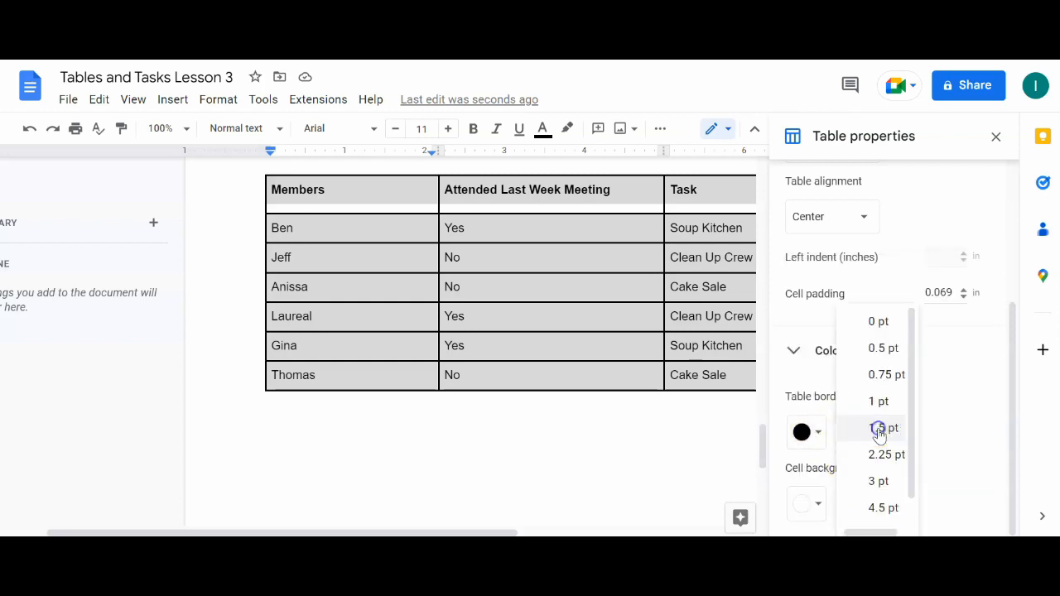
click(883, 457)
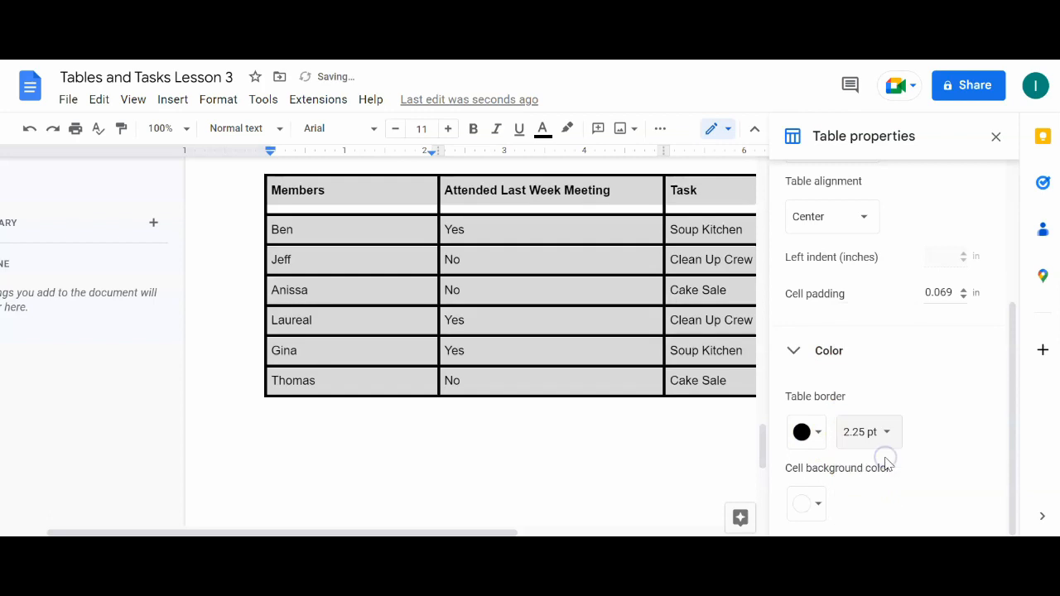
click(596, 445)
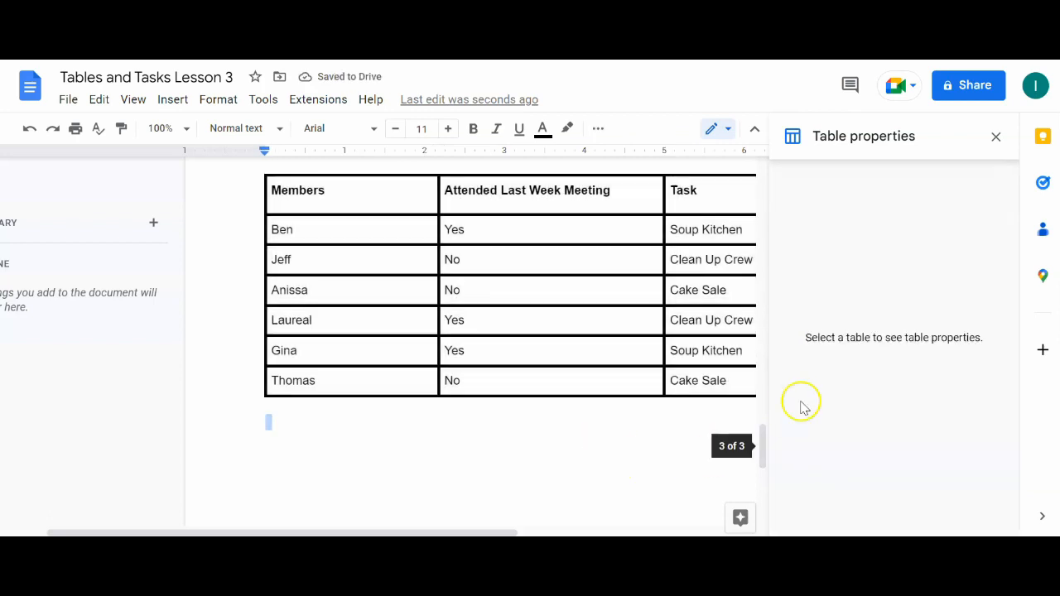
Select the whole committee table and set its cell background color to light orange
click(994, 137)
drag(267, 189, 732, 380)
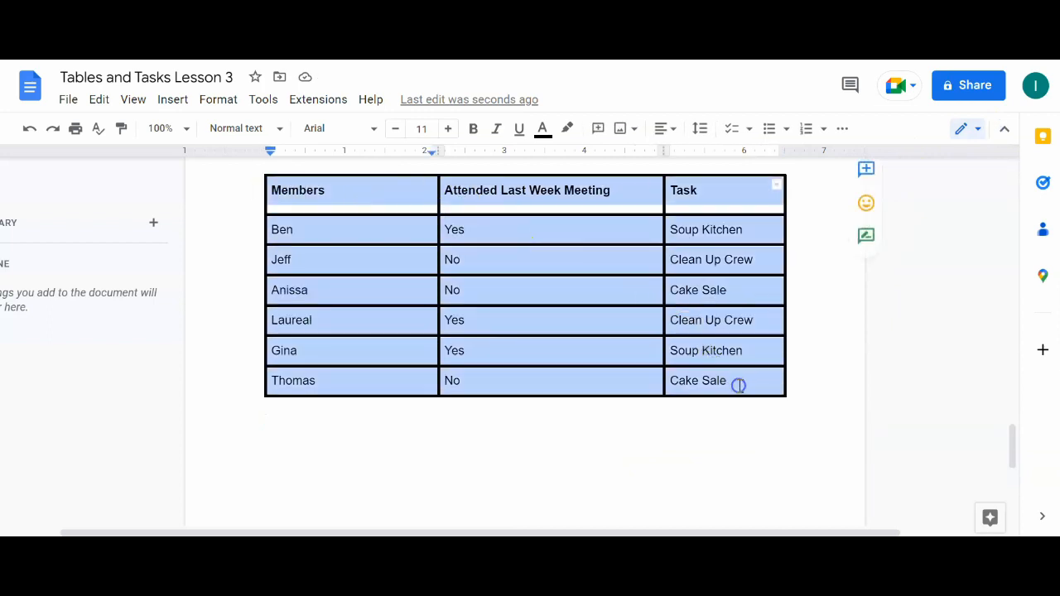
right_click(627, 193)
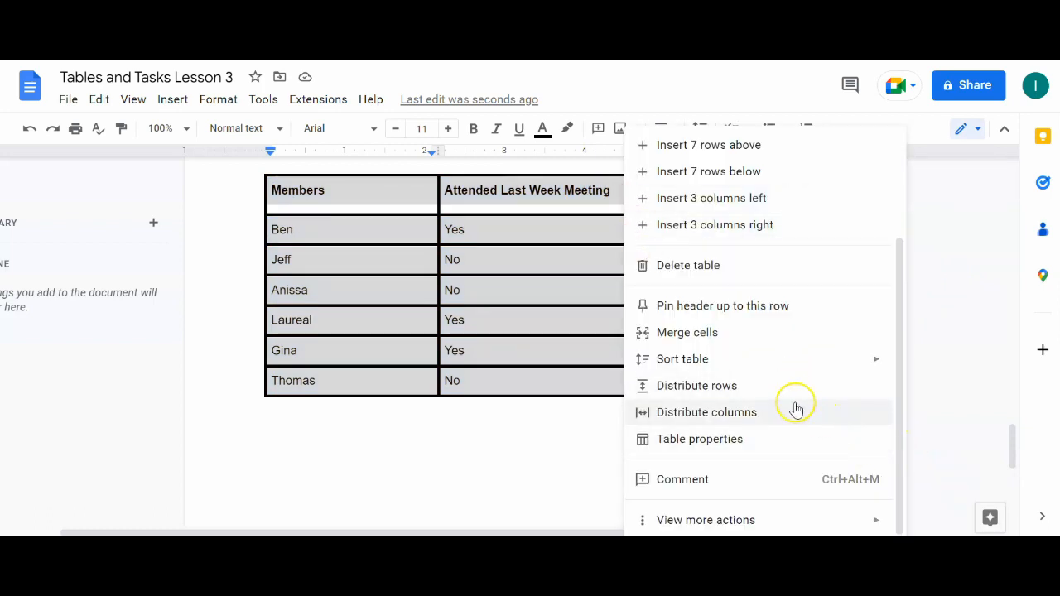
click(699, 440)
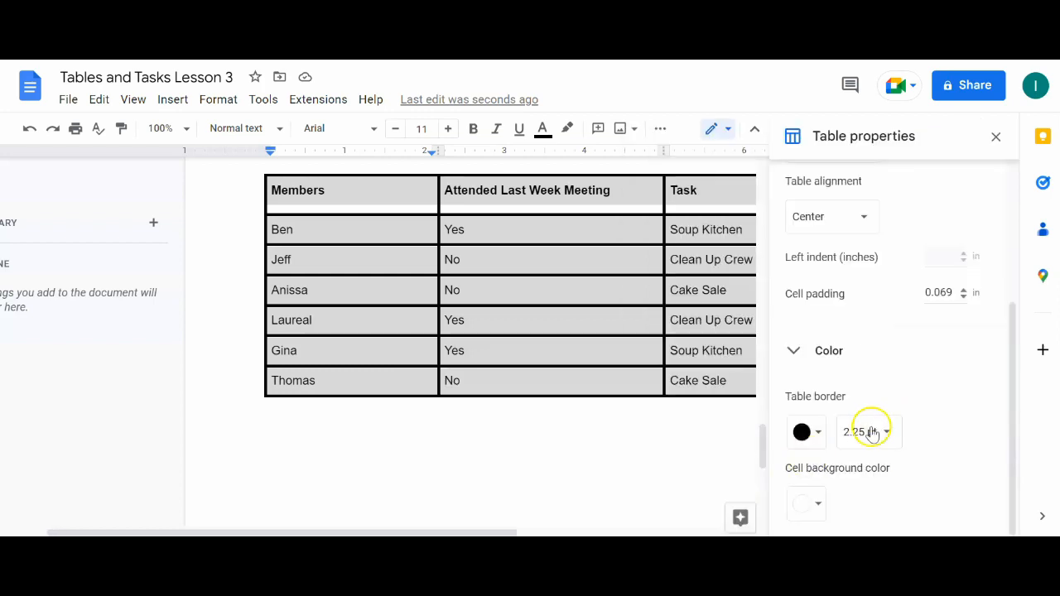
click(818, 503)
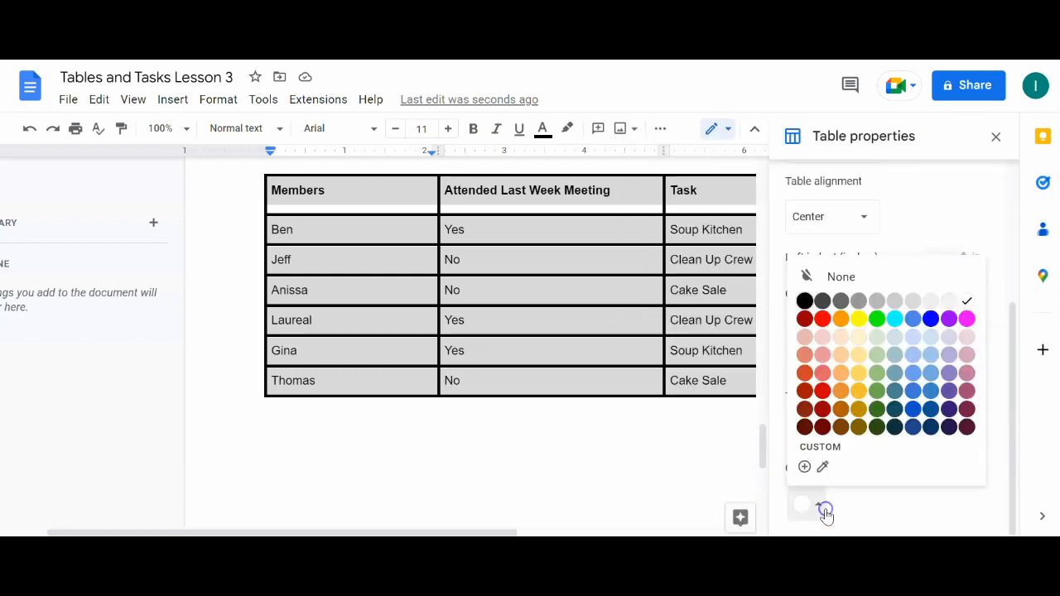
click(845, 358)
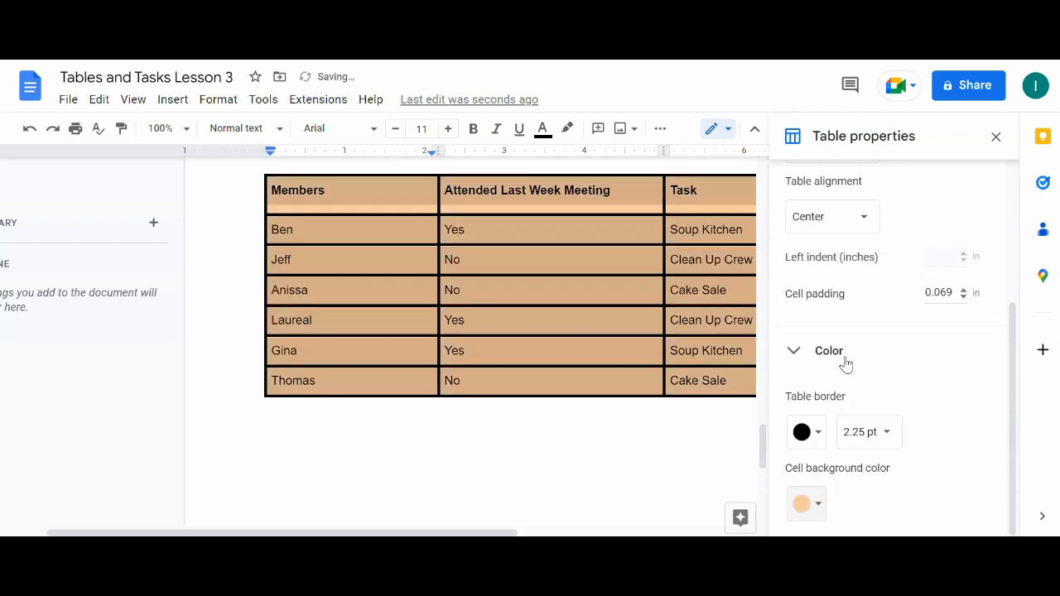
click(573, 423)
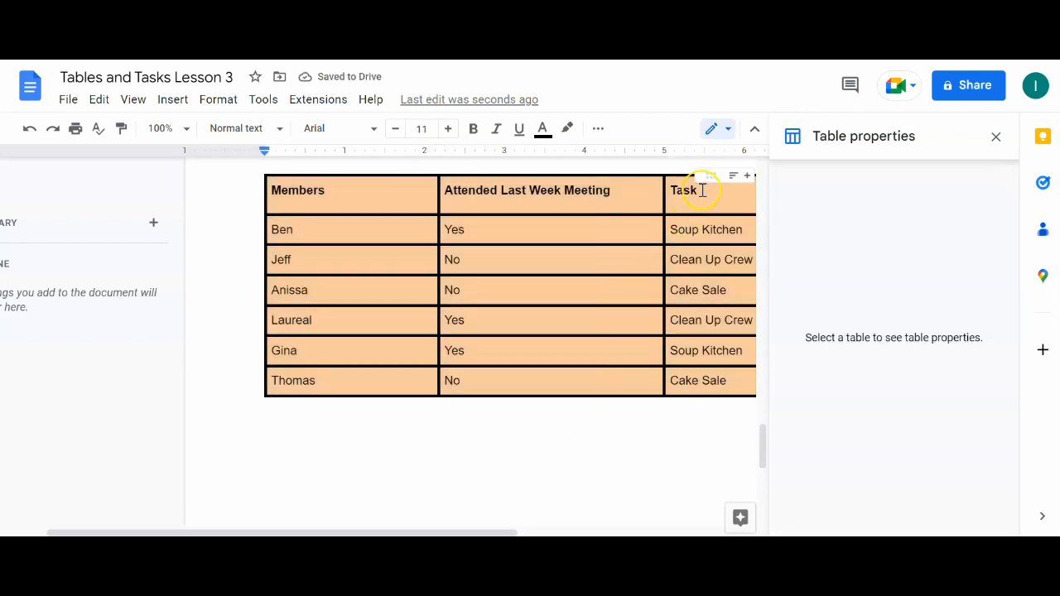
Give the table's header row a darker orange background and close the table properties
drag(713, 194, 379, 188)
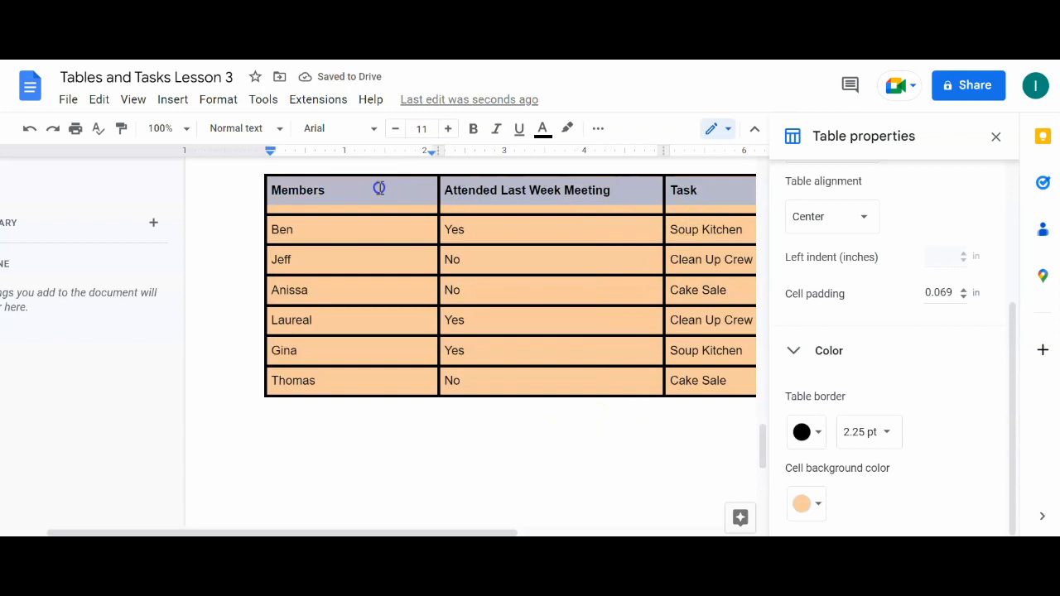
click(820, 505)
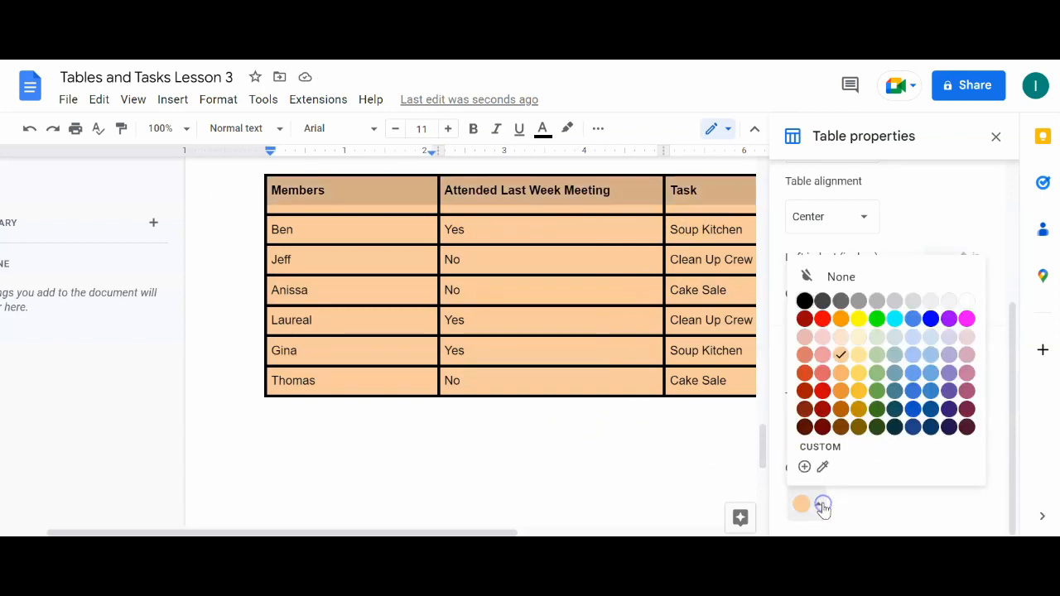
click(842, 390)
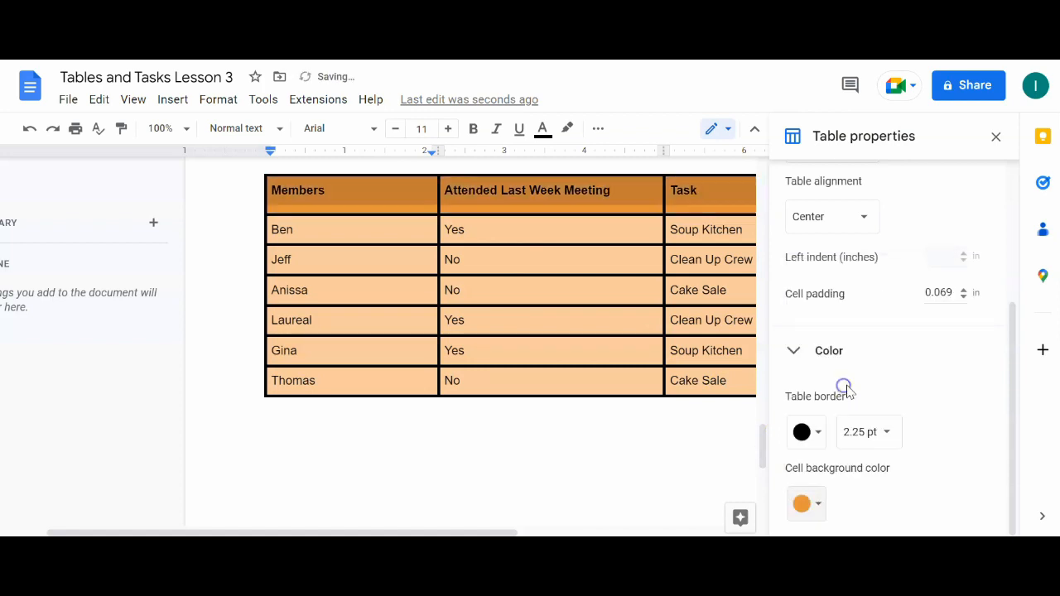
click(514, 450)
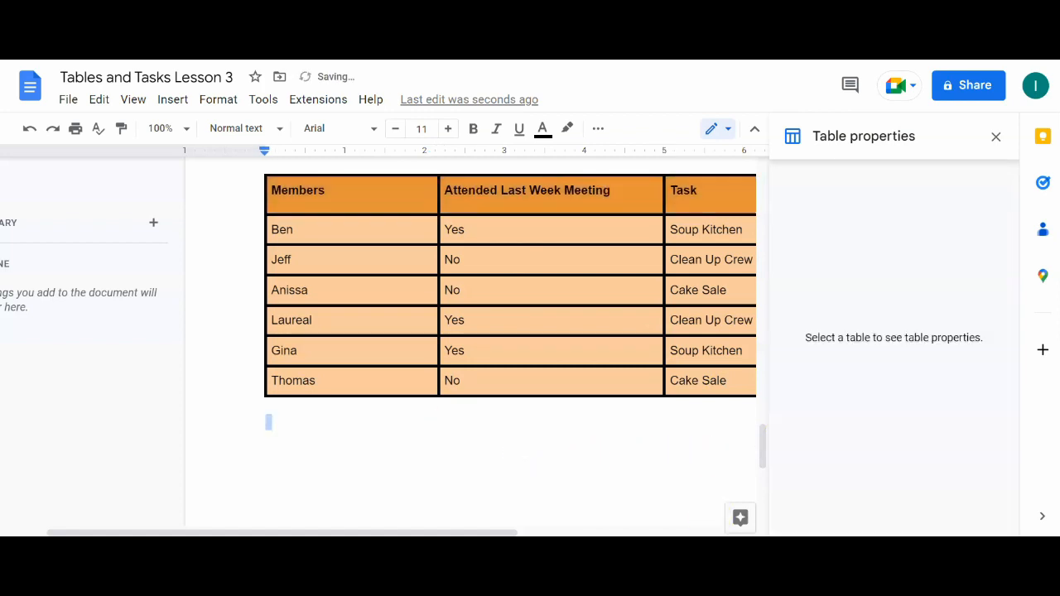
click(995, 136)
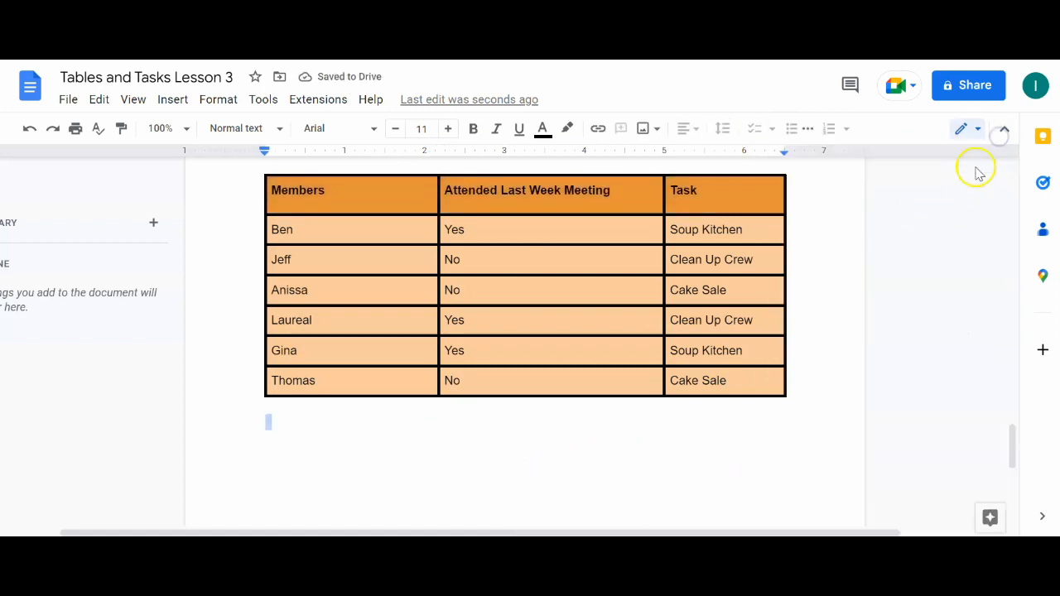
Change the text color of the whole committee table to white
drag(744, 381, 283, 203)
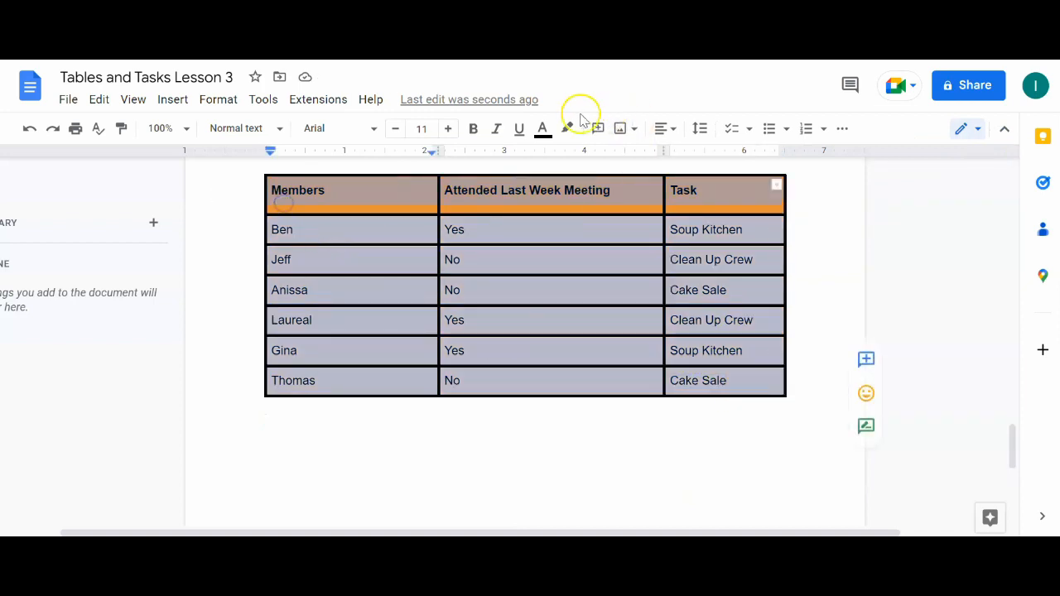
click(542, 130)
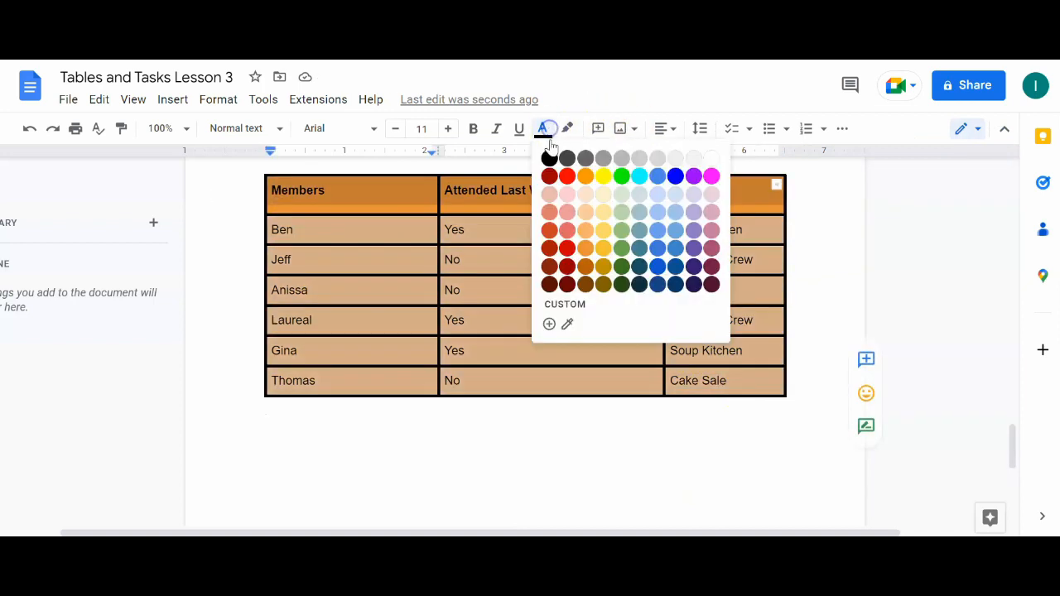
click(711, 159)
click(537, 481)
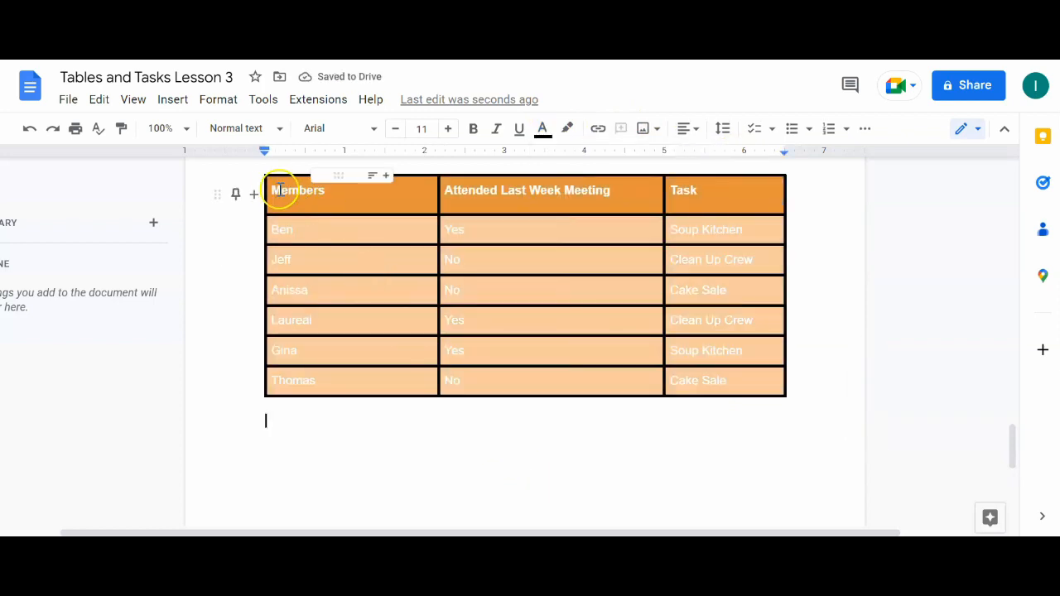
Set the whole committee table's border color to white and close the table properties
drag(270, 191, 743, 370)
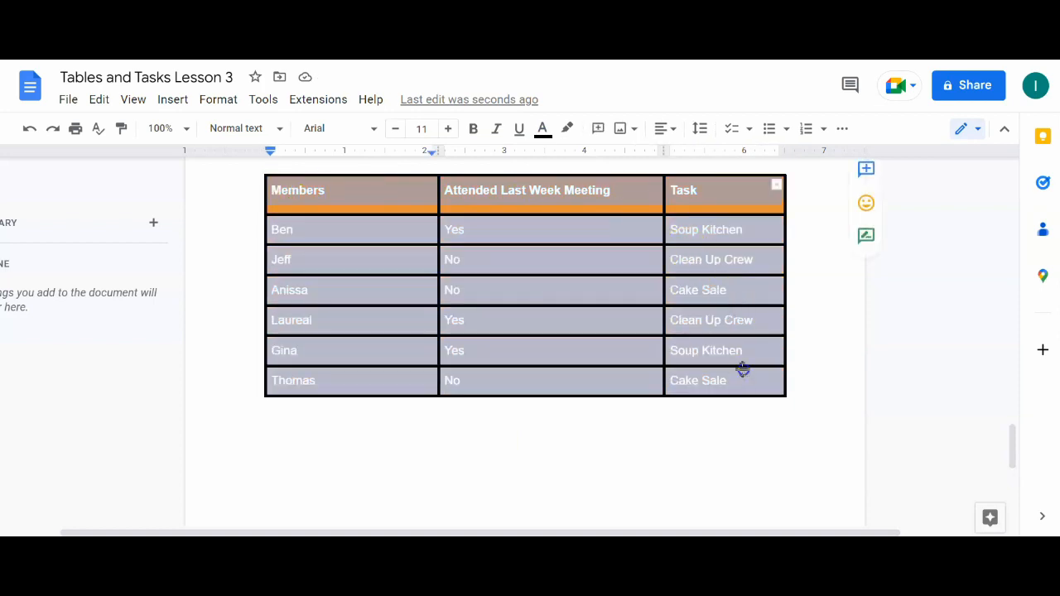
right_click(618, 291)
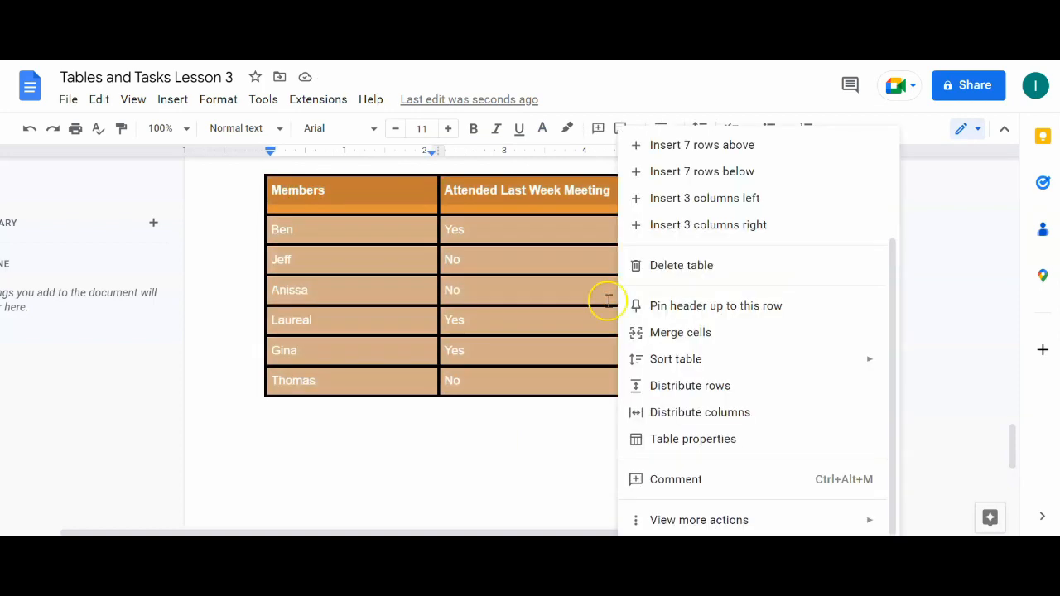
click(705, 439)
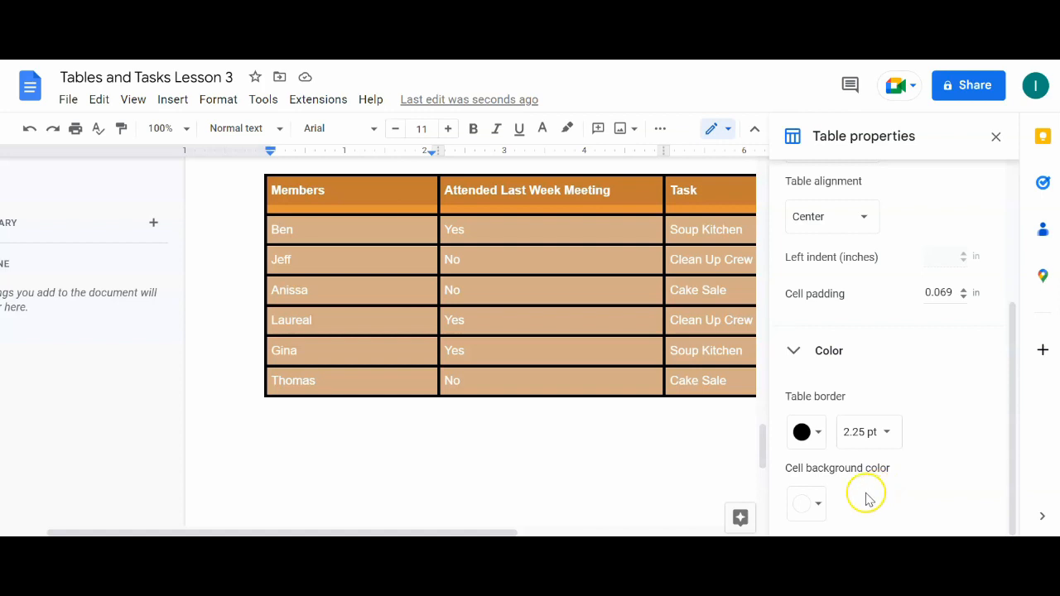
click(815, 437)
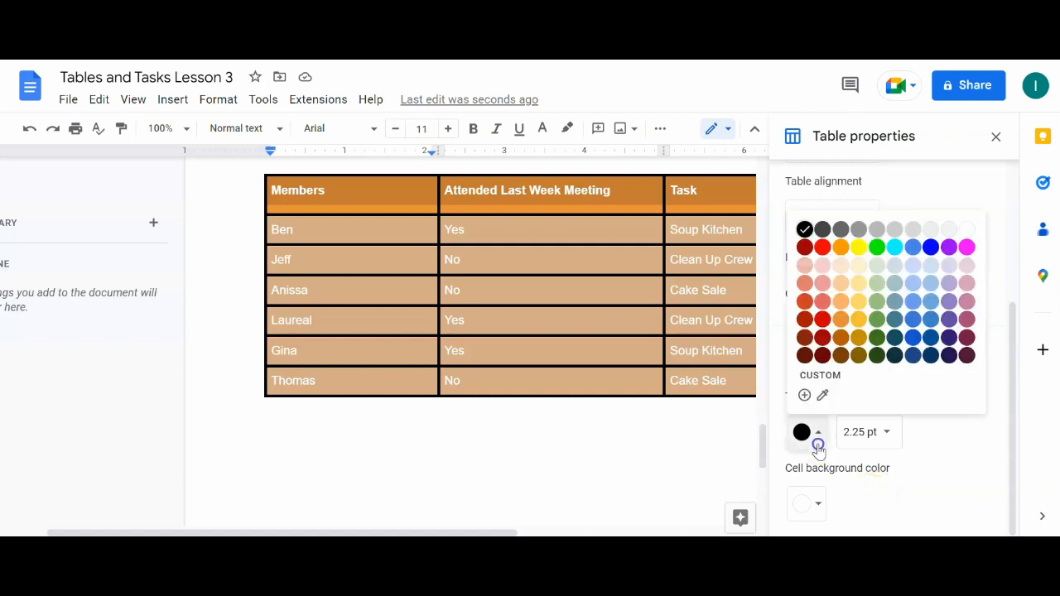
click(968, 230)
click(530, 423)
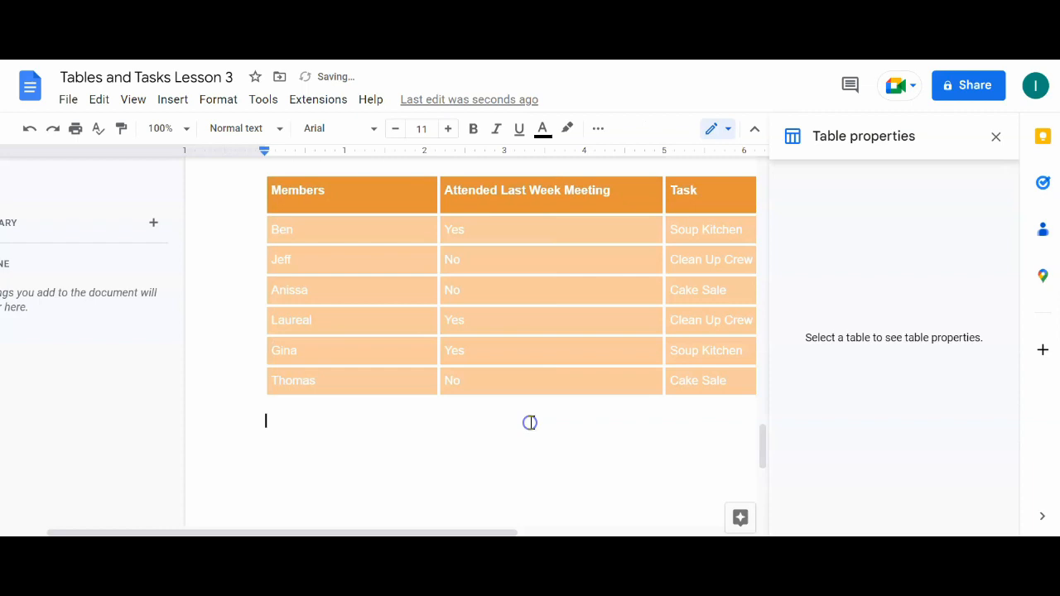
click(995, 137)
Delete the last member's row from the committee table and undo the deletion
scroll(508, 452, up, 3)
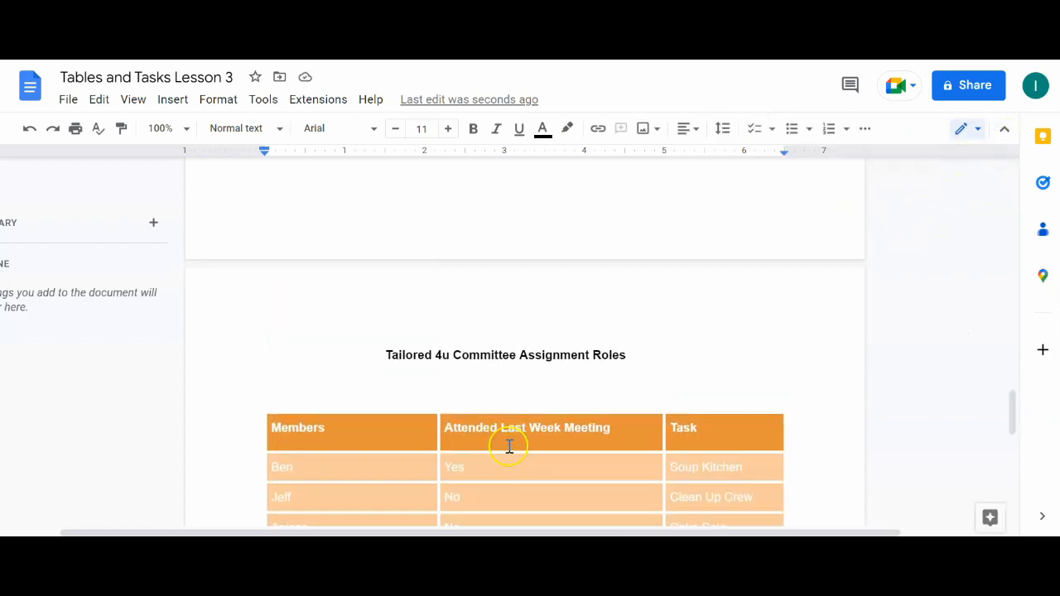
scroll(508, 444, down, 2)
drag(274, 466, 714, 465)
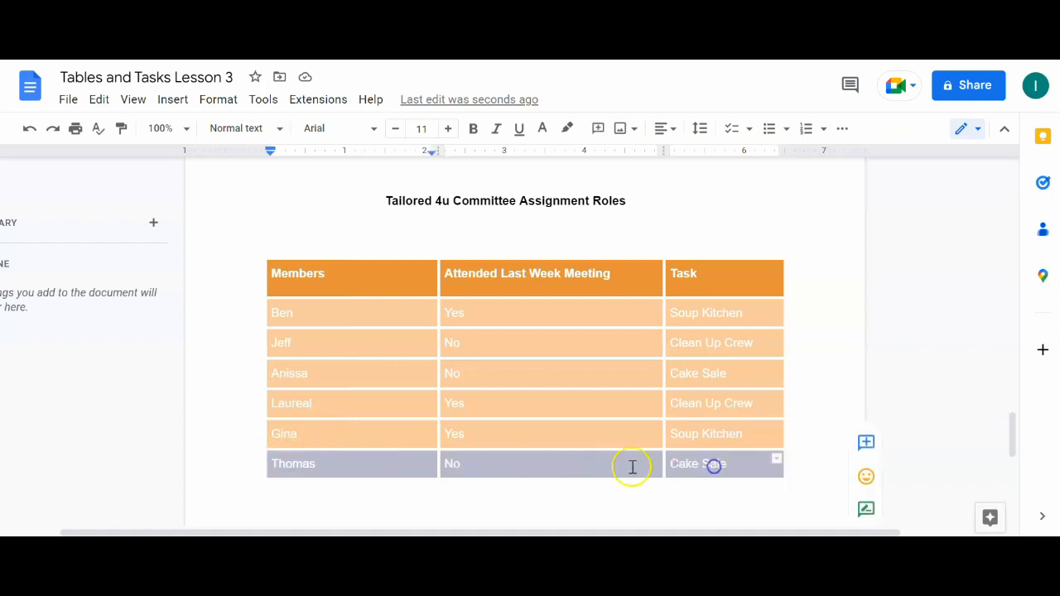
right_click(334, 468)
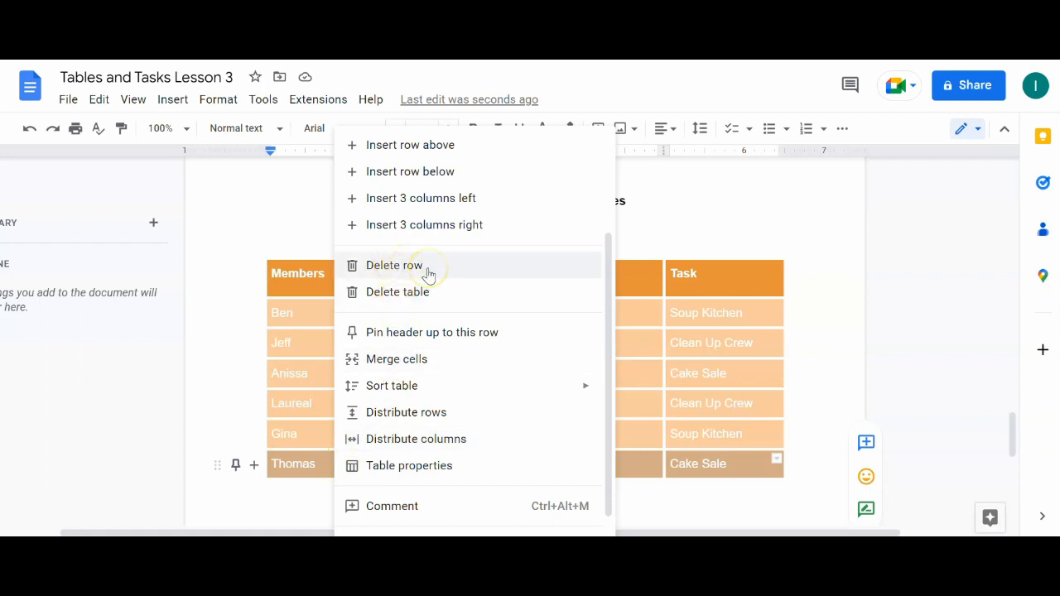
click(394, 265)
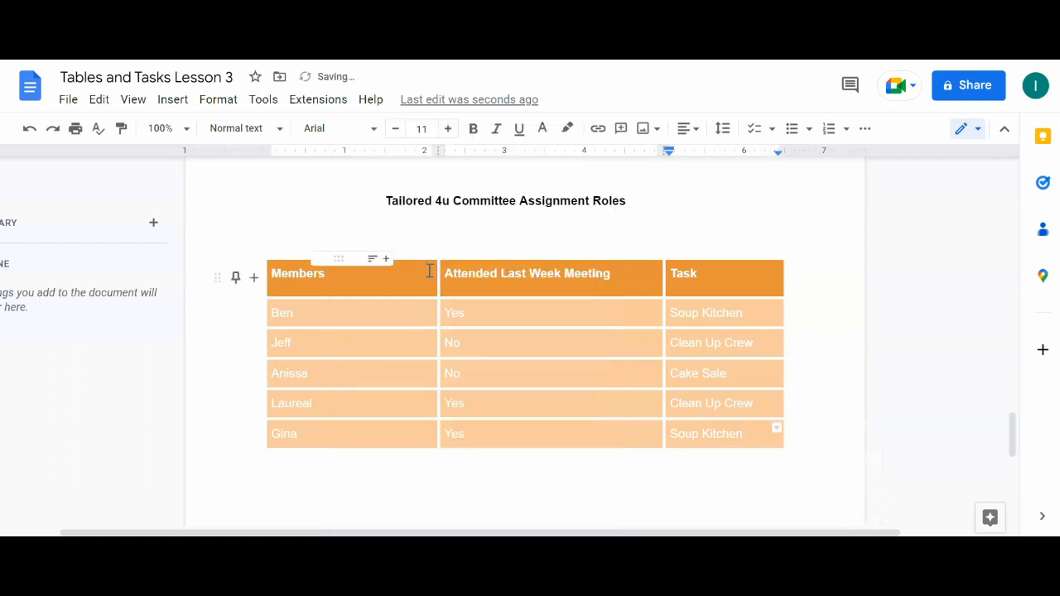
click(27, 133)
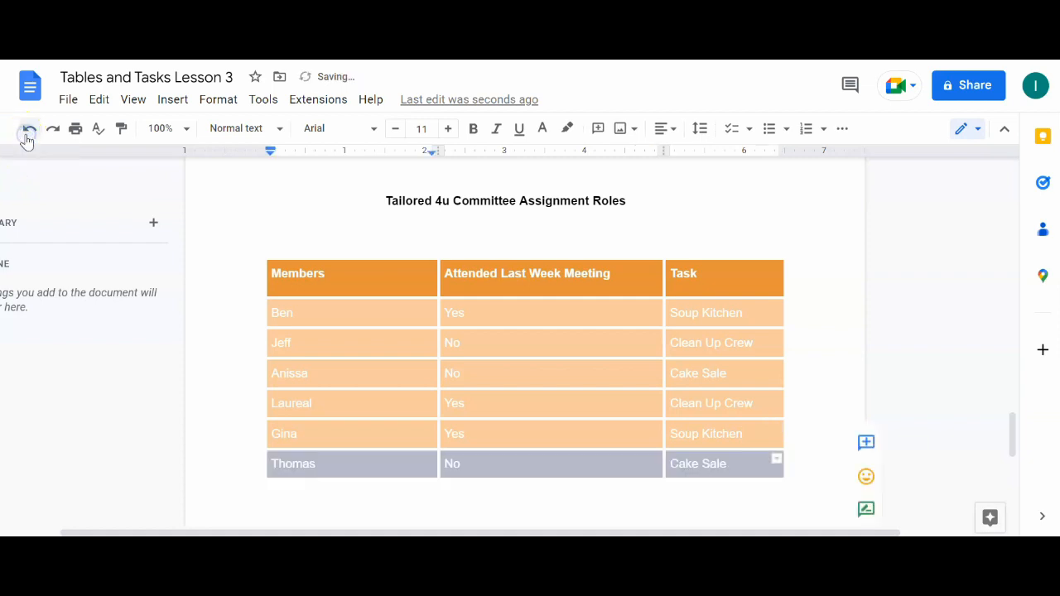
Insert one empty row above and one empty row below the last member's row
right_click(277, 464)
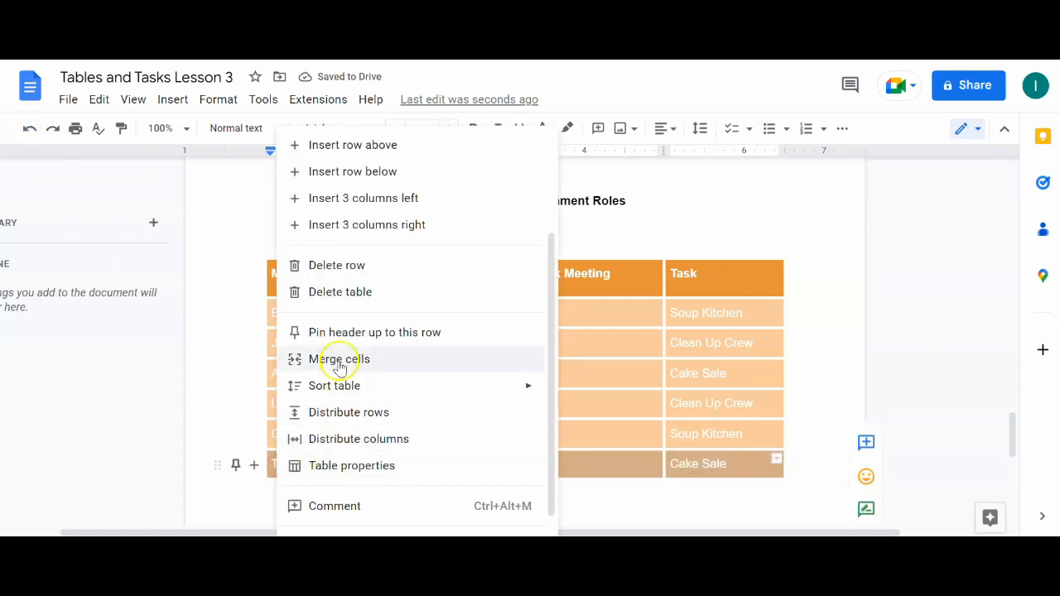
click(371, 146)
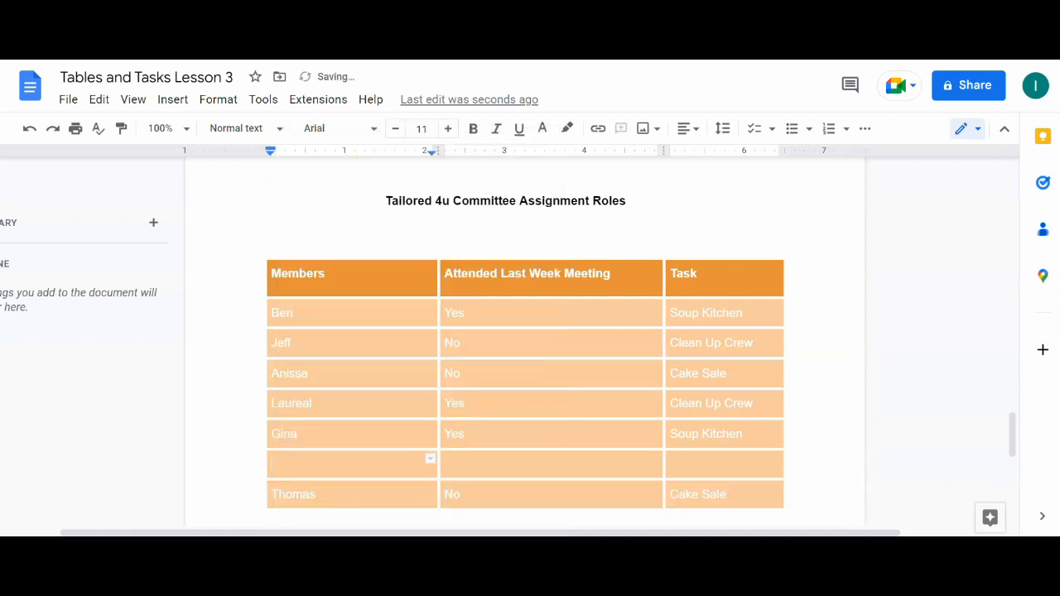
click(266, 491)
drag(293, 495, 733, 500)
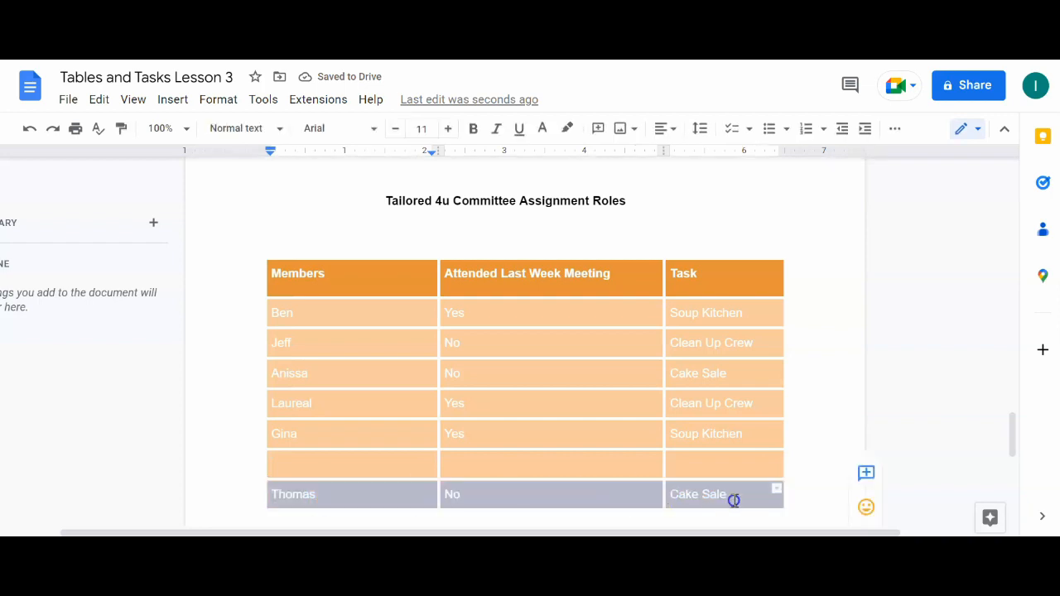
right_click(336, 497)
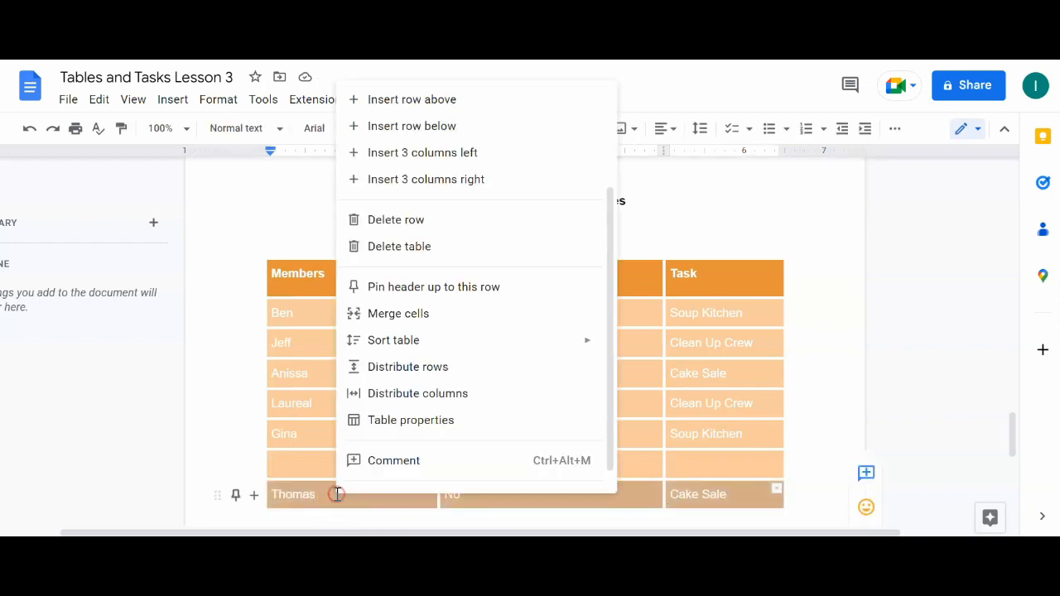
click(406, 127)
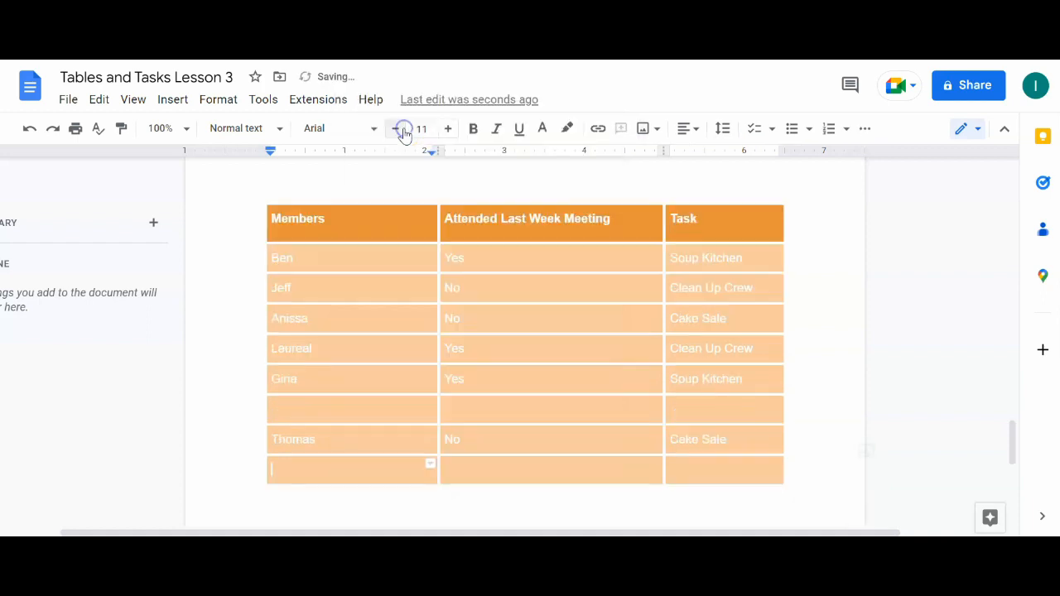
Insert three columns to the left of the committee table's existing columns and undo the insertion
drag(274, 439, 715, 439)
right_click(714, 440)
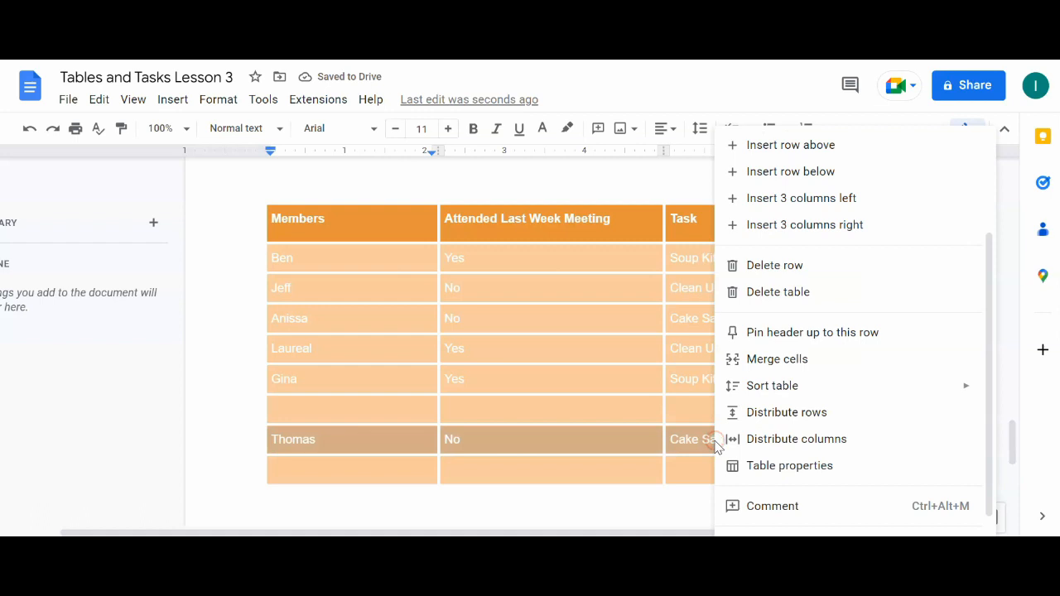
click(793, 206)
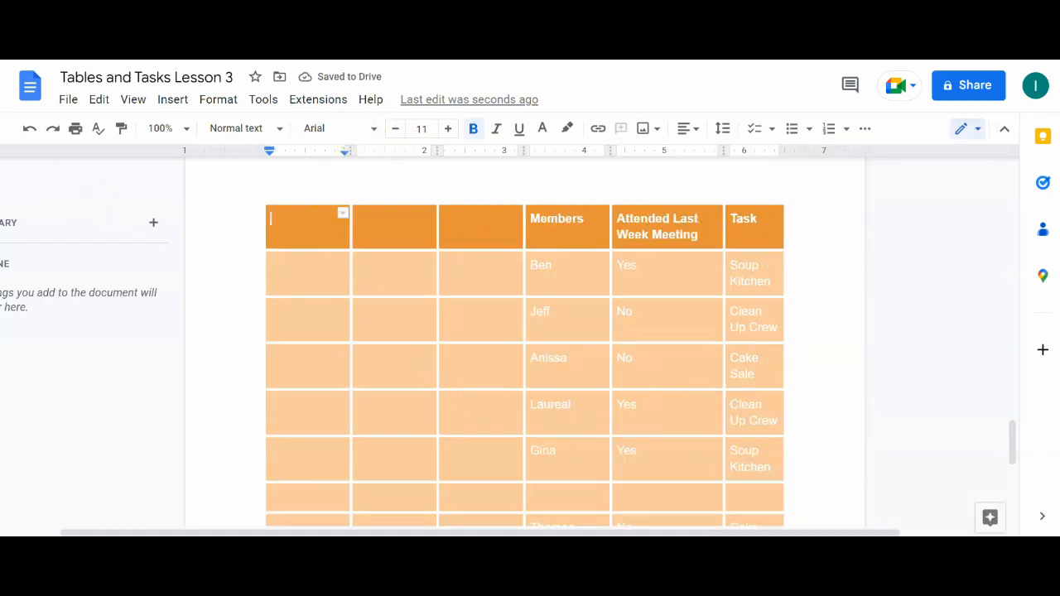
click(28, 129)
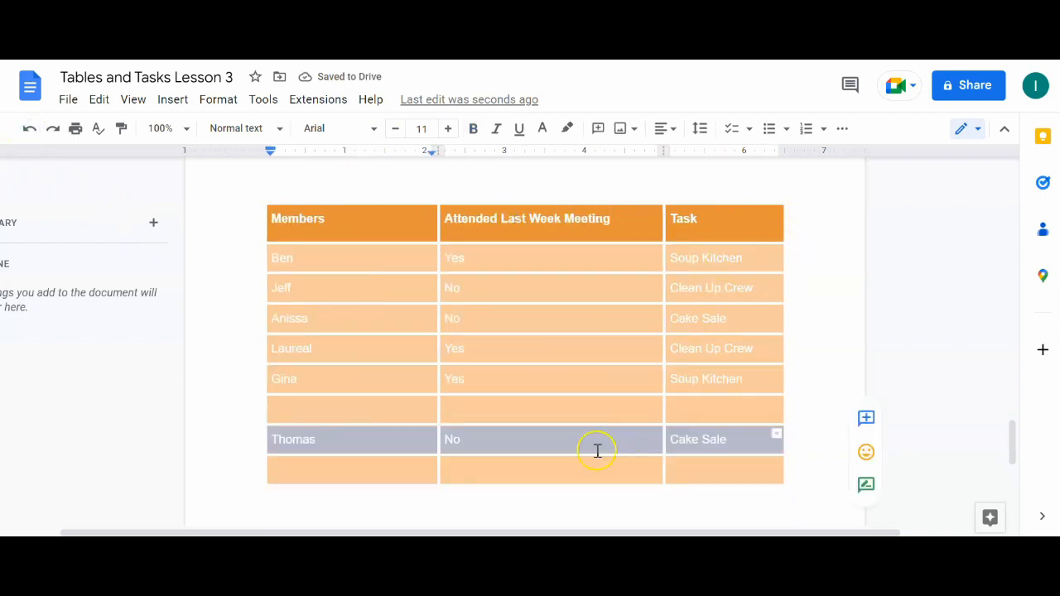
Delete the empty row directly above the last member's row
drag(281, 411, 703, 409)
right_click(390, 407)
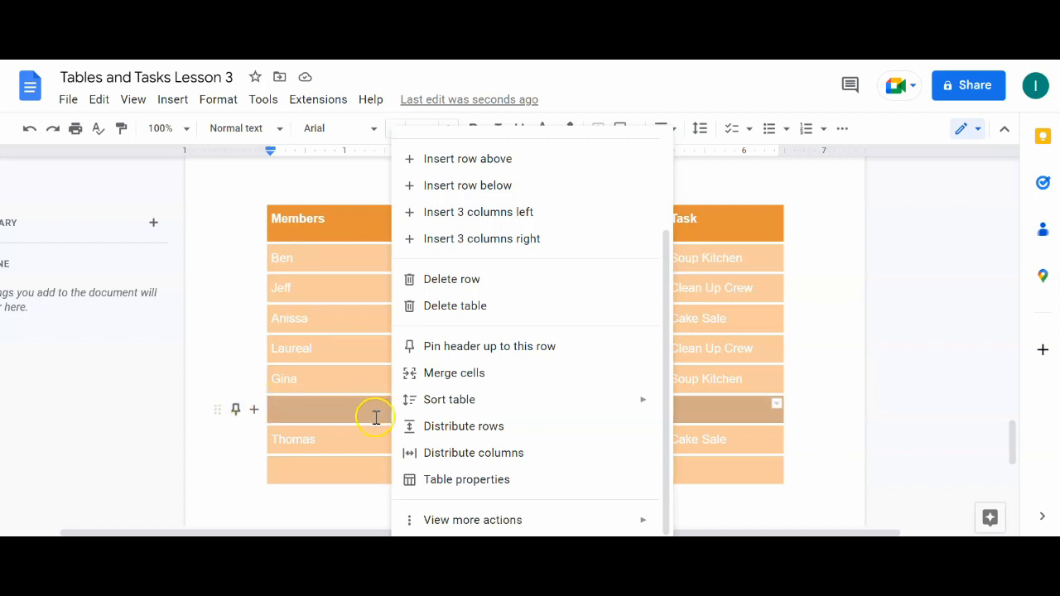
click(506, 282)
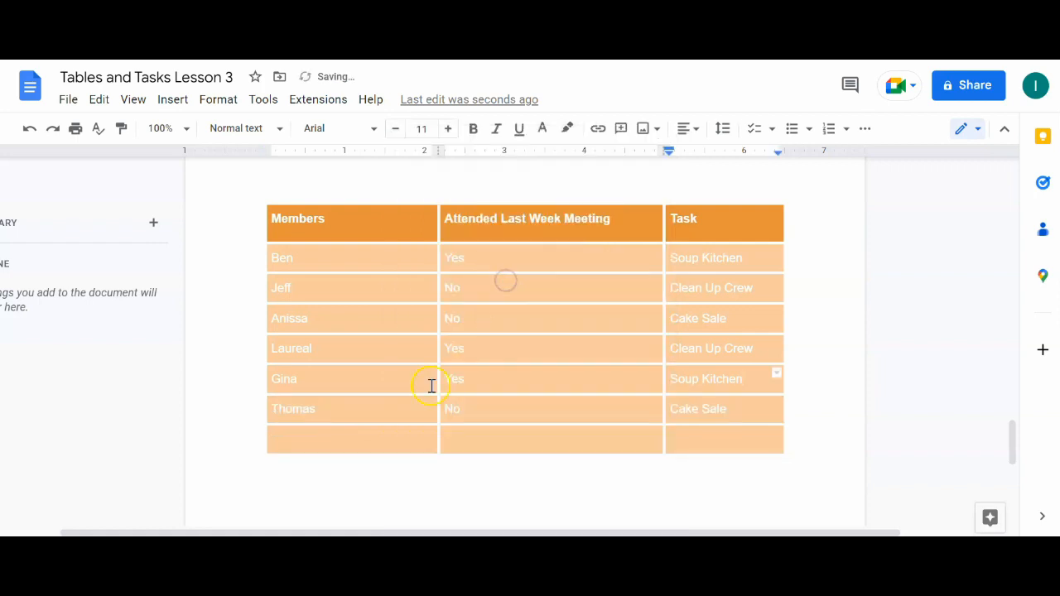
Delete the empty row at the end of the committee table
drag(280, 441, 691, 424)
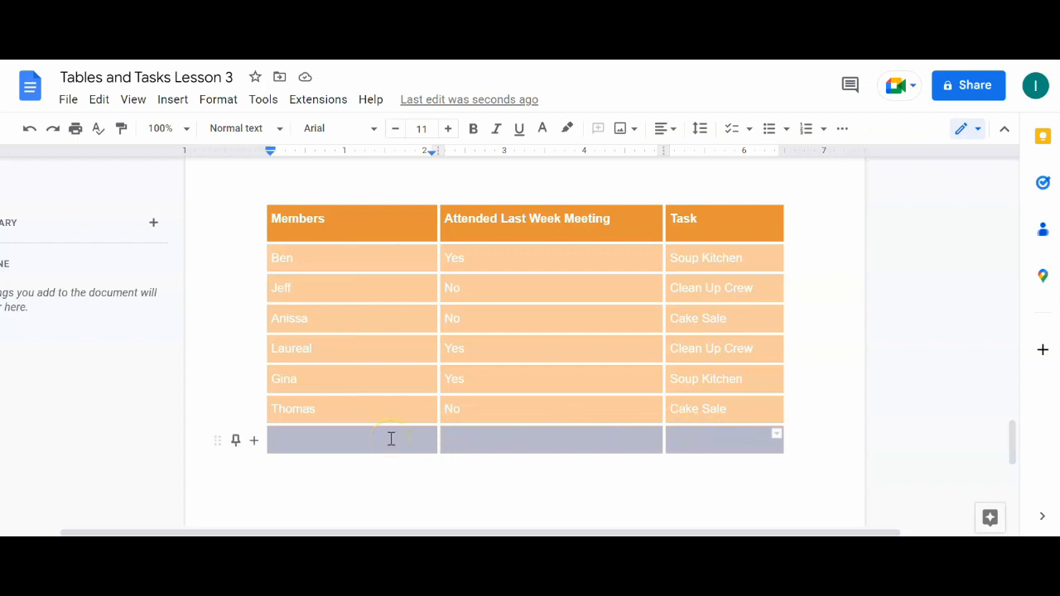
right_click(351, 437)
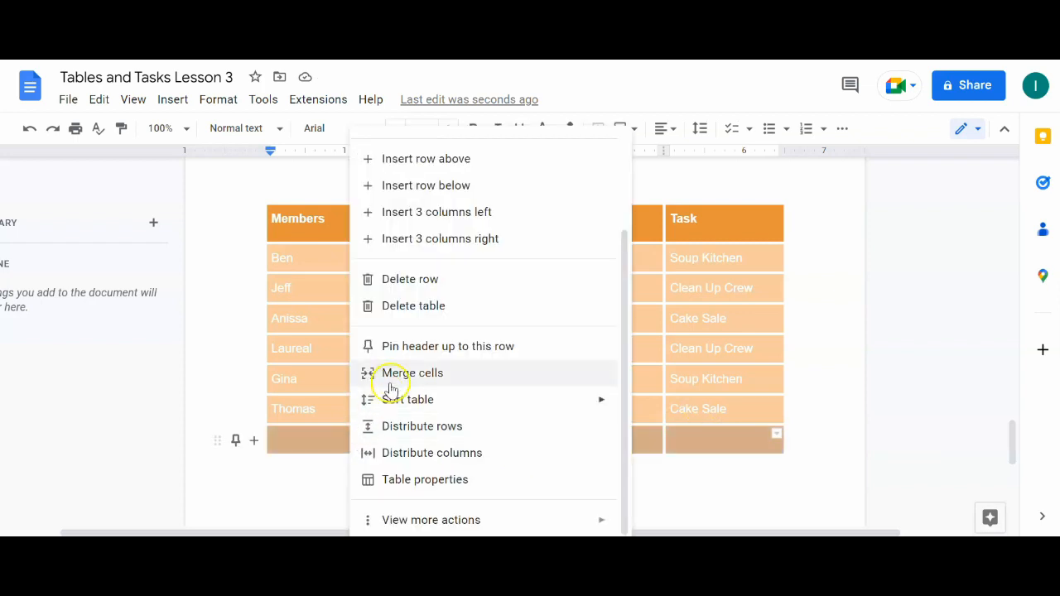
click(405, 278)
drag(678, 218, 744, 405)
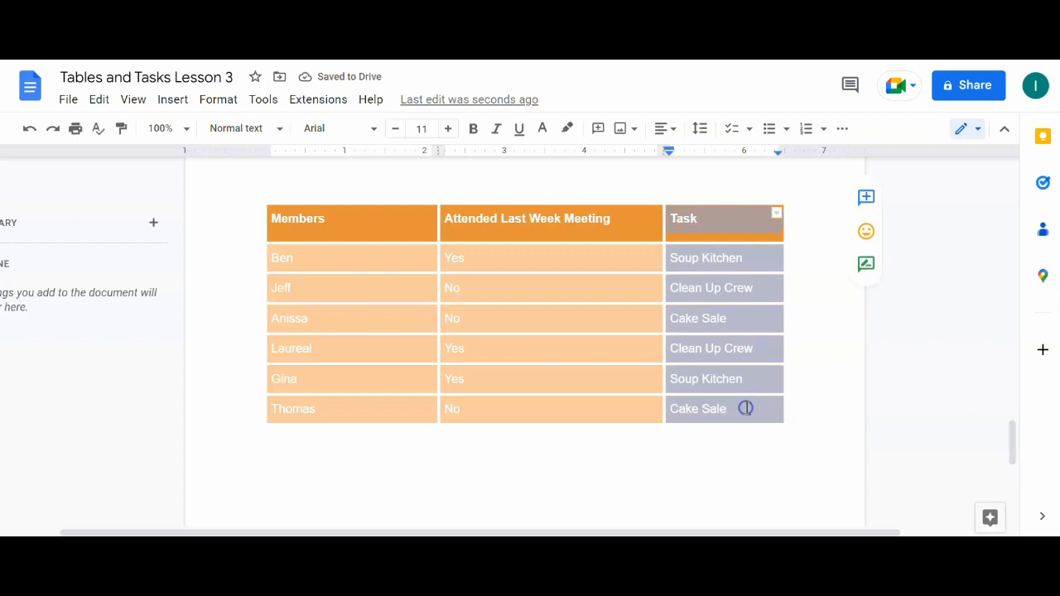
right_click(745, 409)
mouse_move(745, 409)
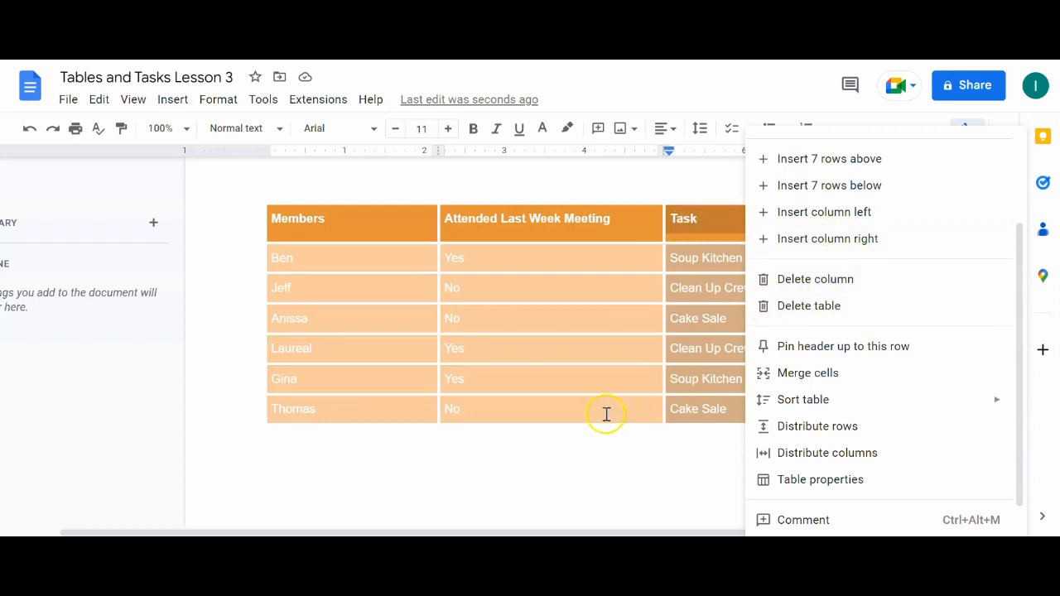
click(453, 449)
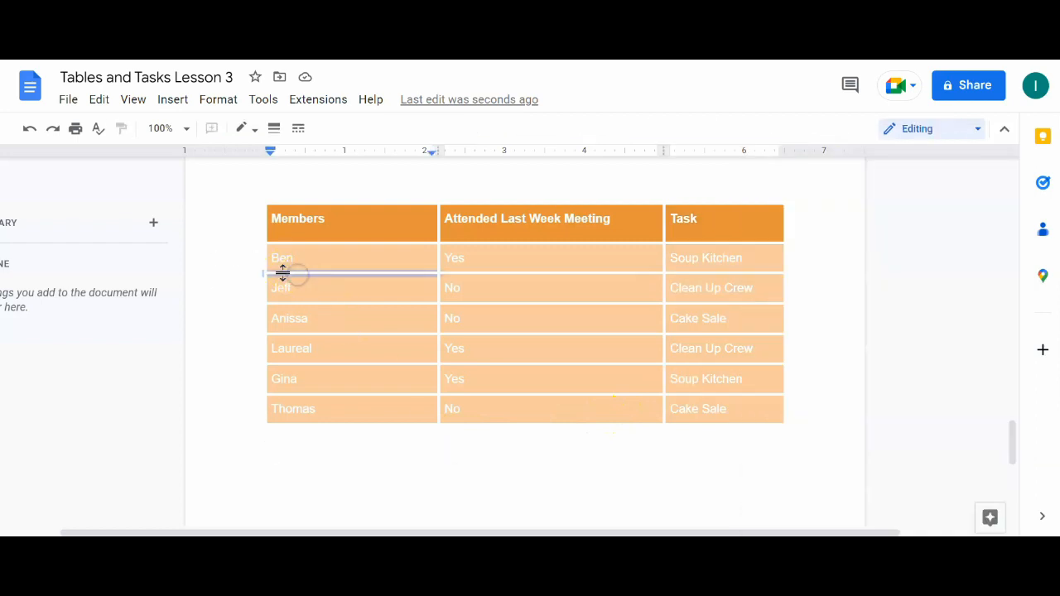
Increase the height of the first member's row and undo the change
drag(282, 273, 298, 288)
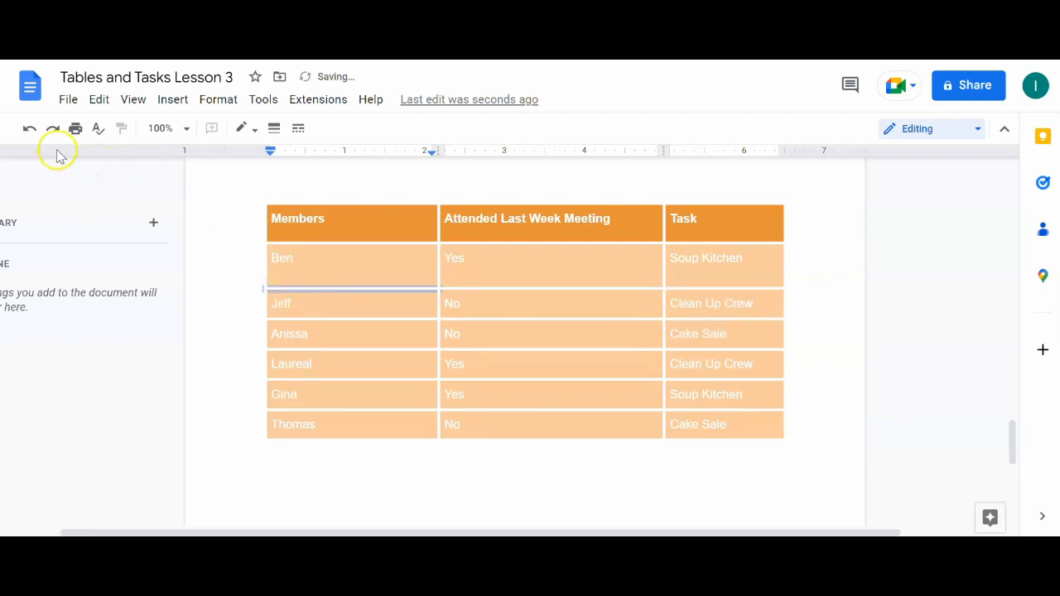
click(28, 132)
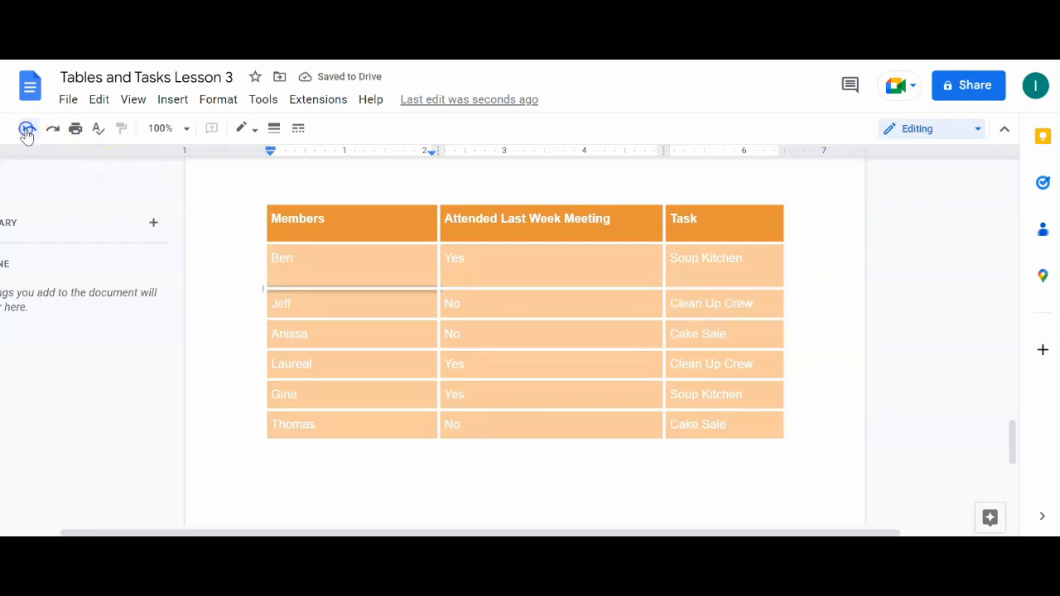
click(27, 133)
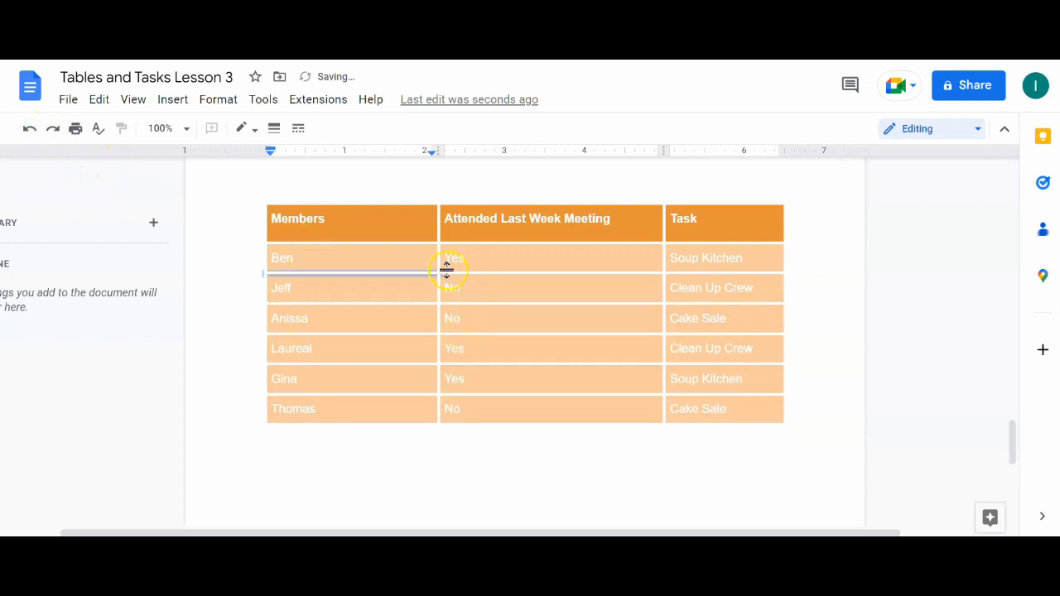
Widen the Members column slightly and center the text in all the member rows
drag(440, 266, 451, 267)
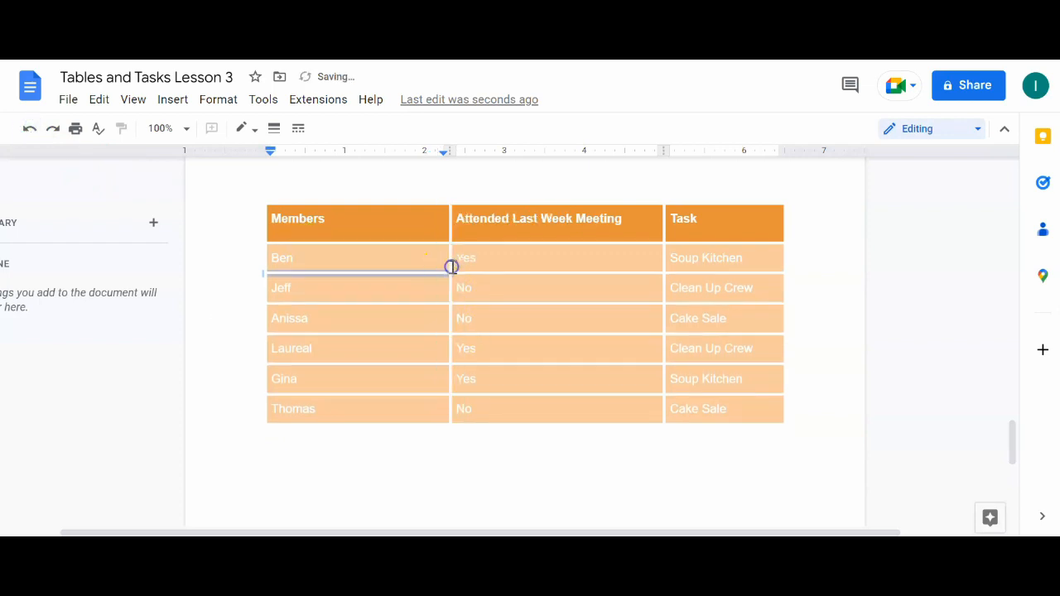
drag(330, 263, 748, 403)
click(269, 258)
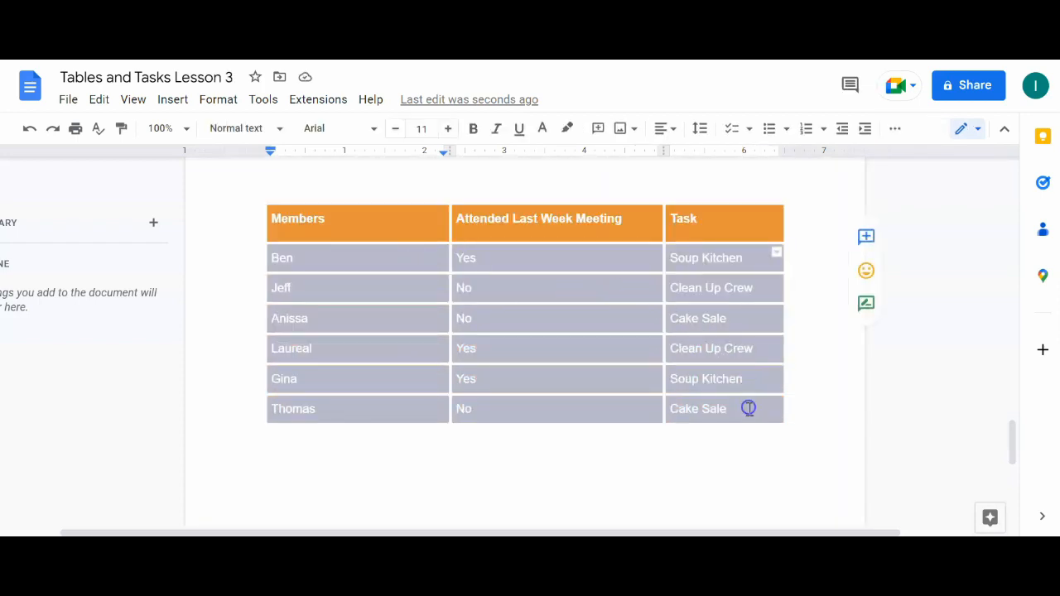
click(673, 131)
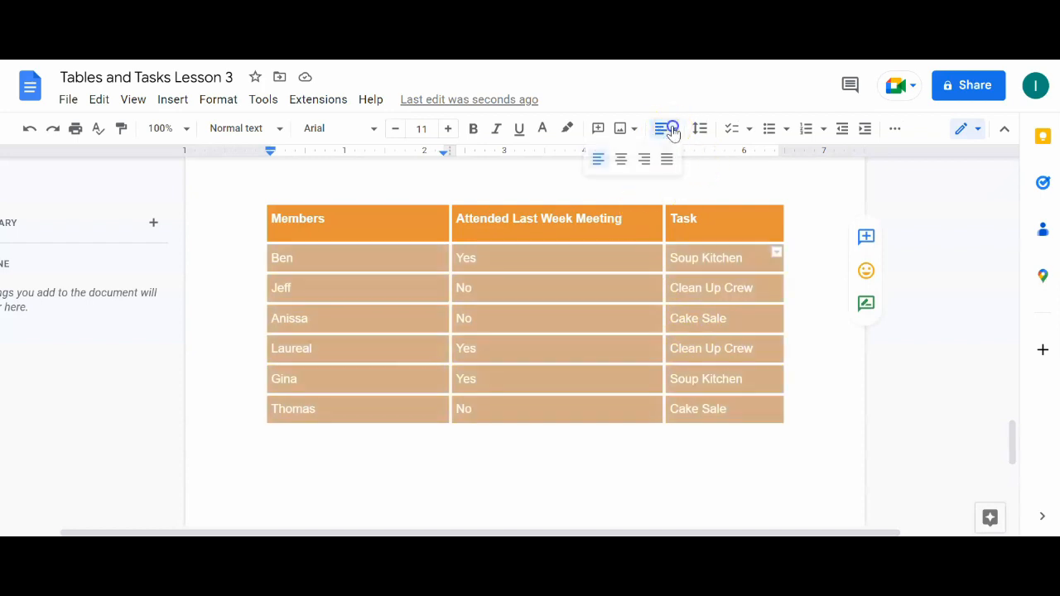
click(619, 161)
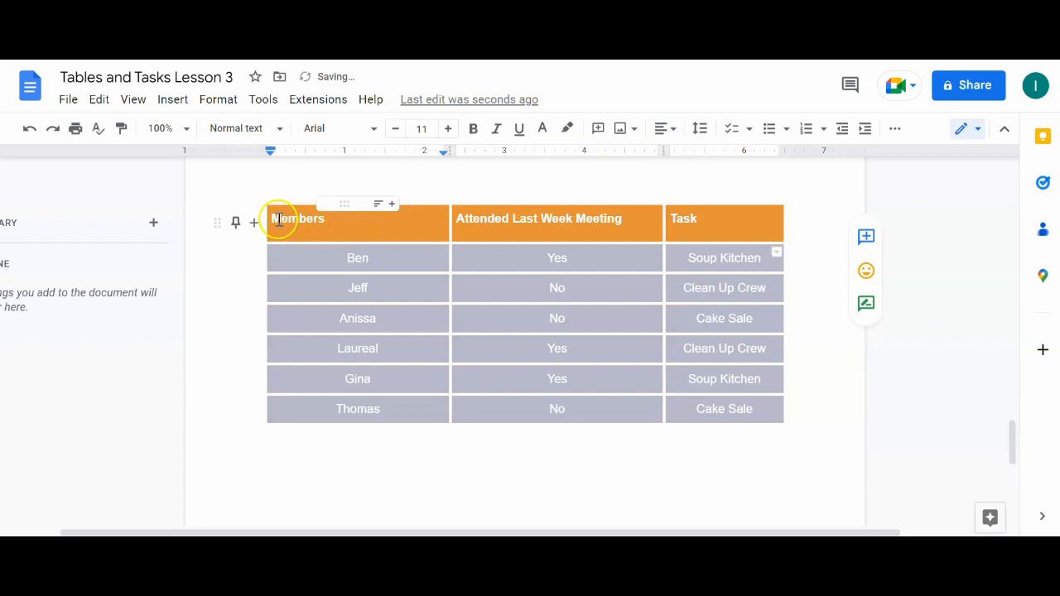
Center the text in the table's header row
drag(272, 221, 712, 236)
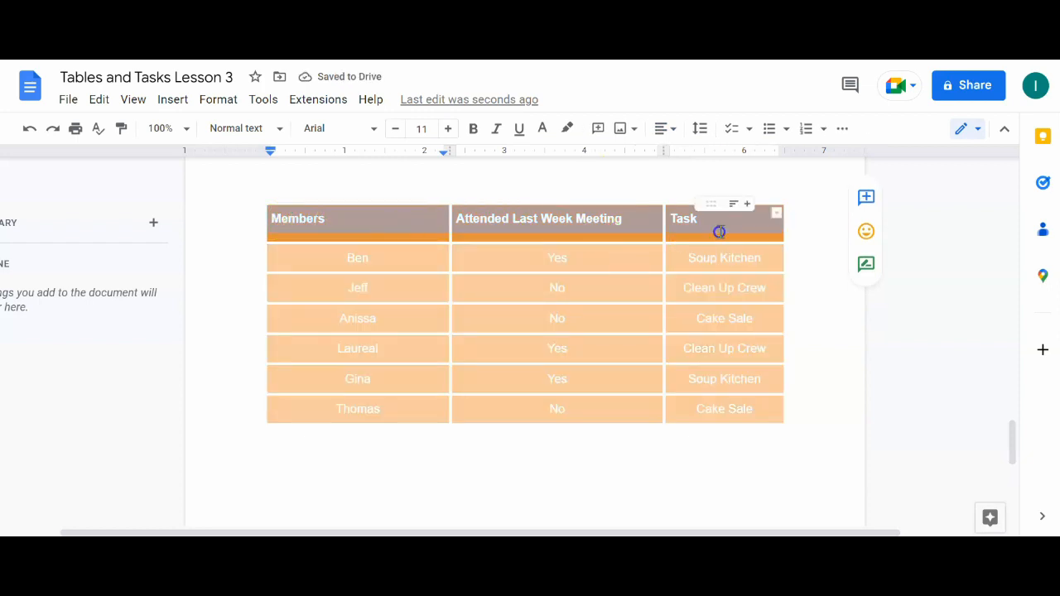
click(666, 130)
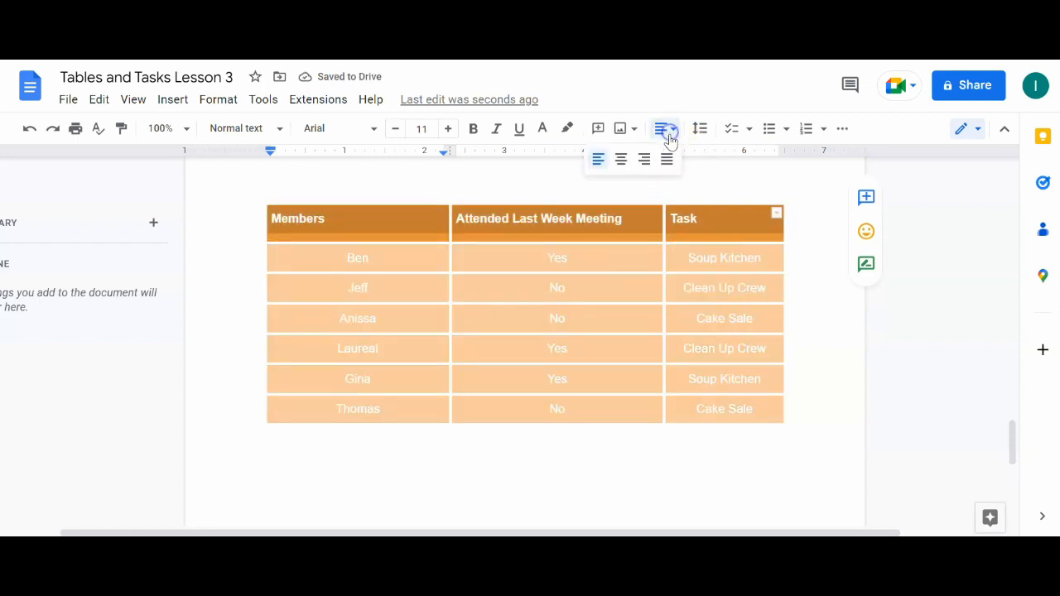
click(629, 162)
click(494, 464)
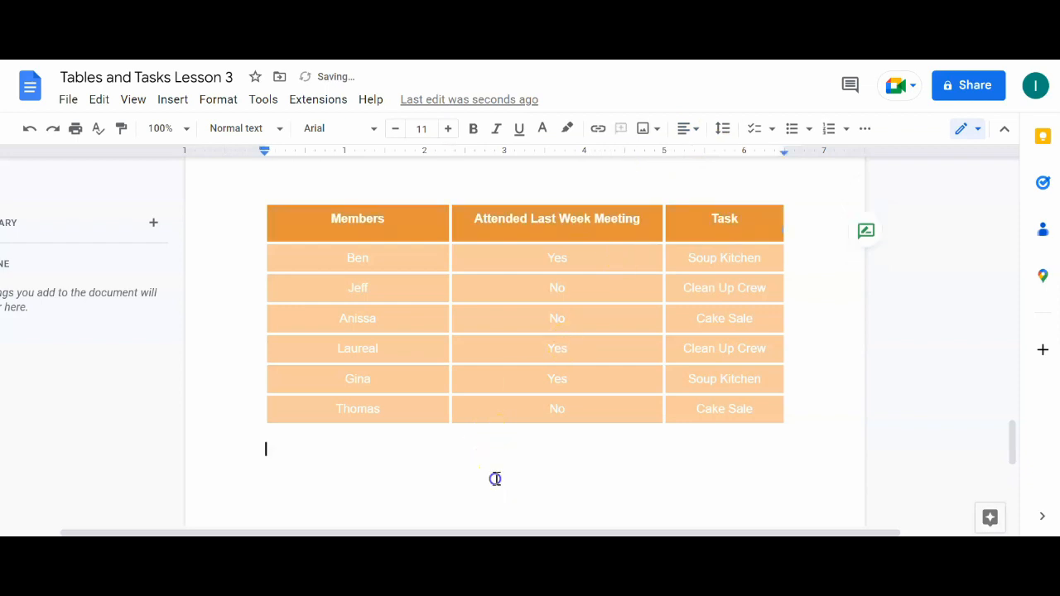
Set the font of the "Tailored 4u Committee Assignment Roles" title above the table to Comic Sans MS
scroll(494, 475, up, 2)
drag(646, 324, 385, 308)
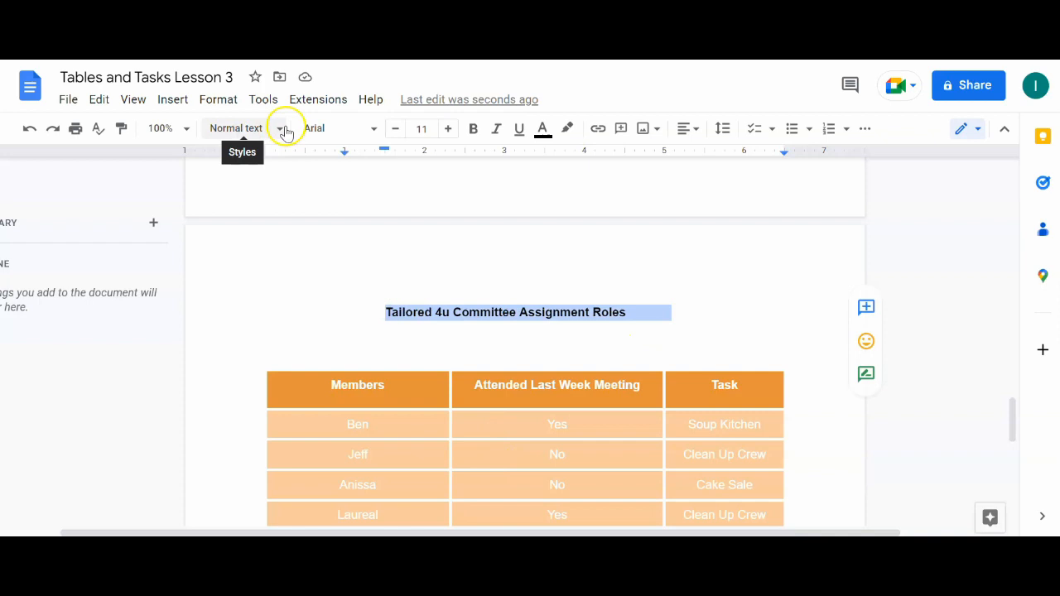
click(374, 129)
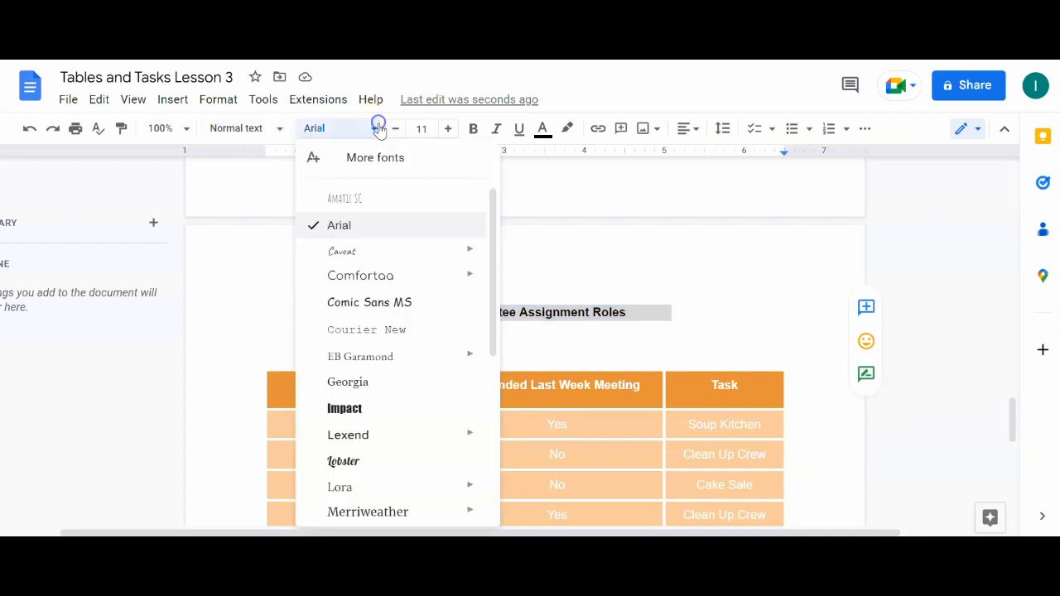
mouse_move(365, 261)
click(367, 305)
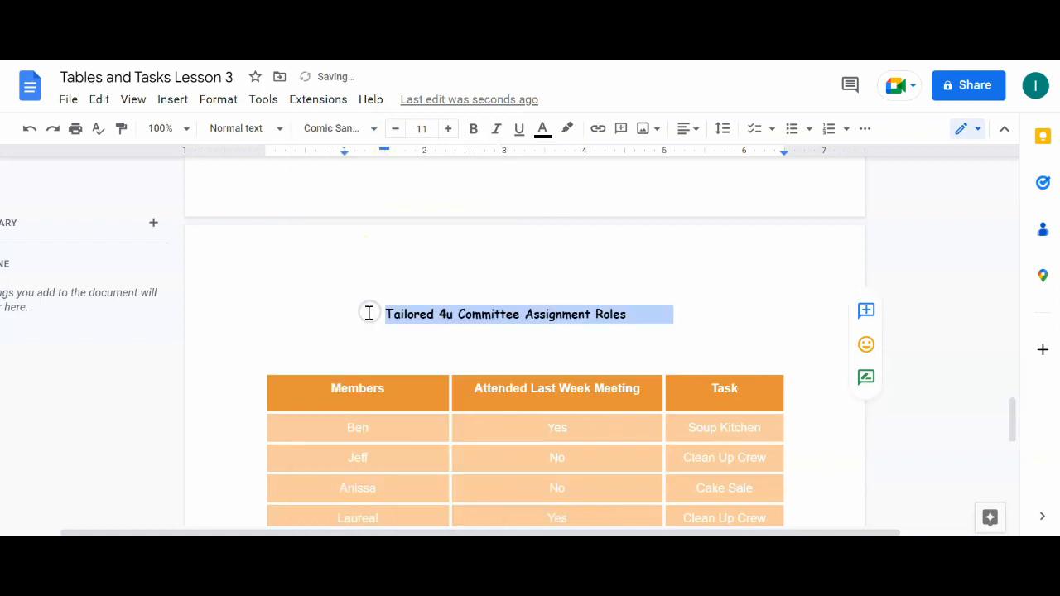
Enlarge the title to bold size 19 and remove its first-line indent
click(448, 128)
click(448, 128)
click(448, 128)
click(448, 128)
click(448, 128)
click(448, 128)
click(448, 128)
click(448, 128)
click(473, 128)
click(386, 328)
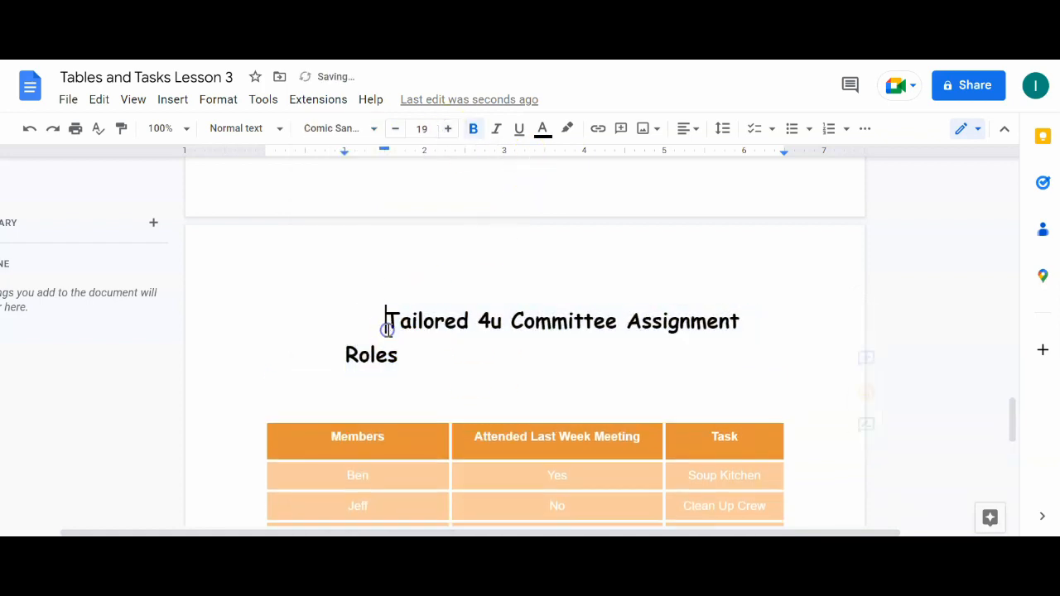
key(BackSpace)
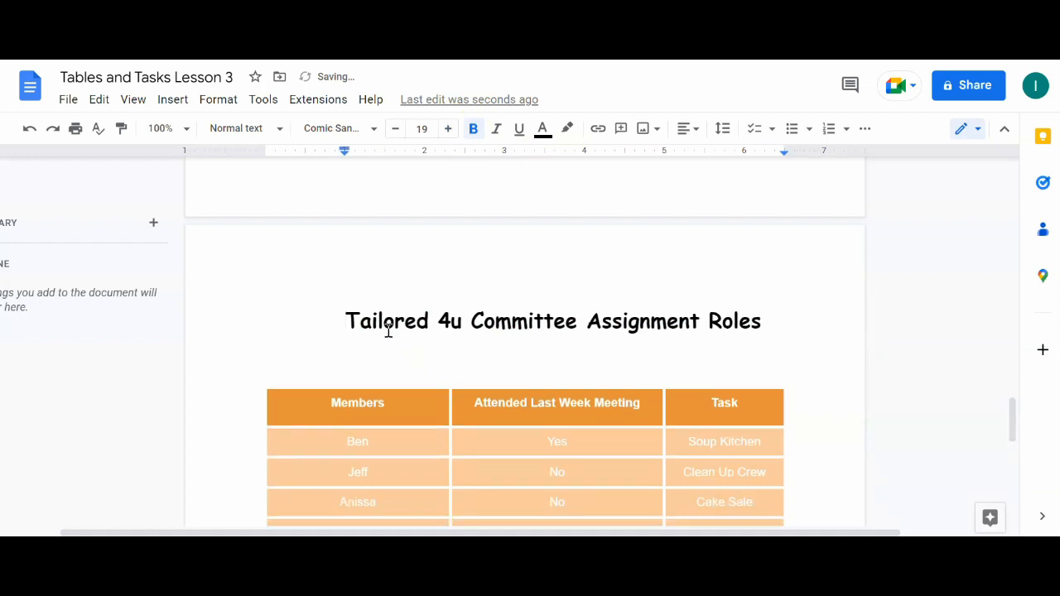
Highlight the title in dark orange to match the table header and set its text color to white
drag(776, 317, 287, 295)
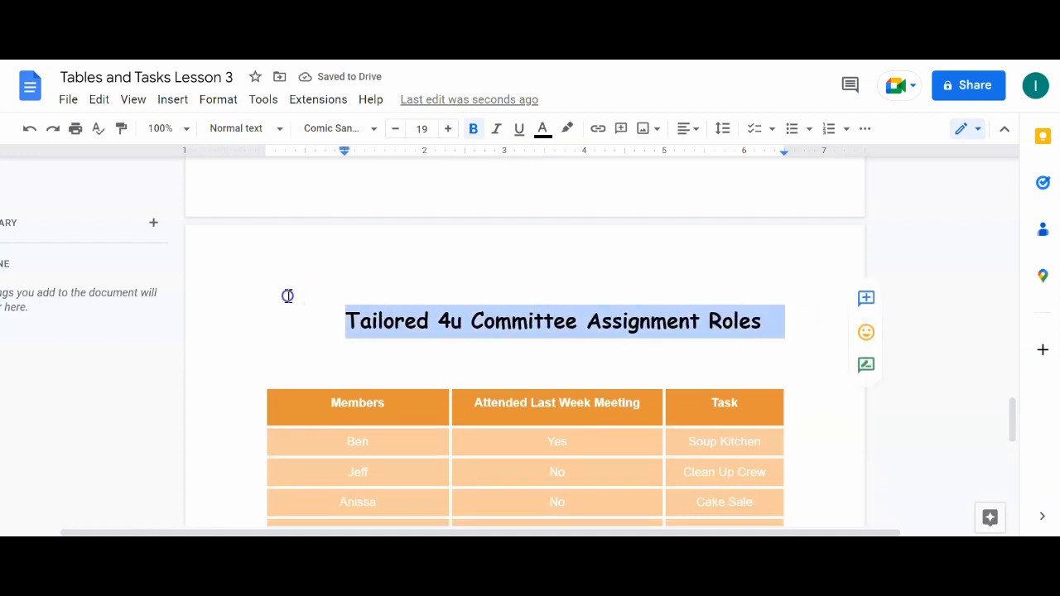
click(568, 130)
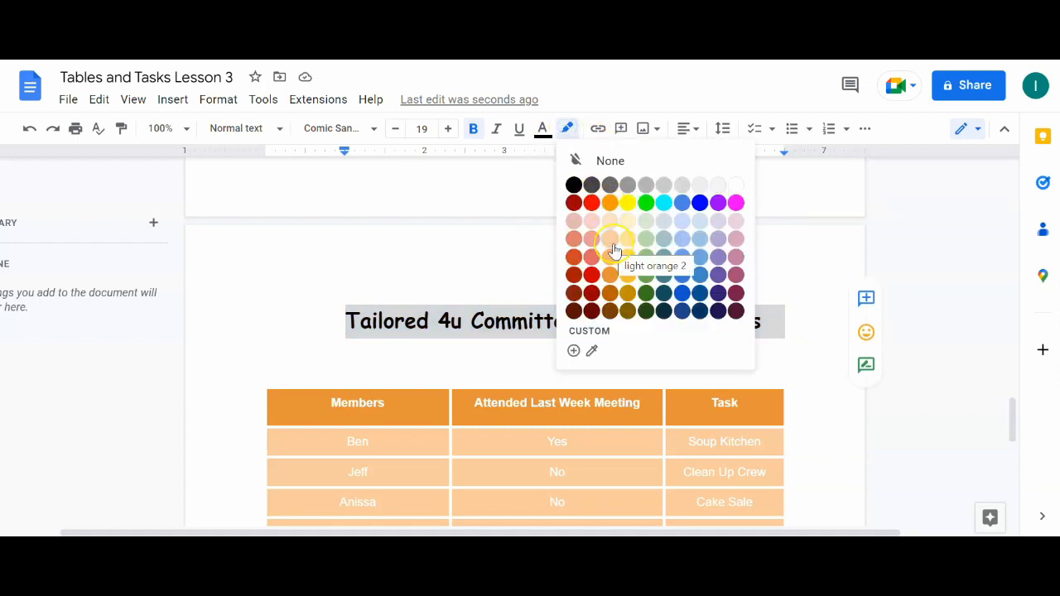
click(611, 274)
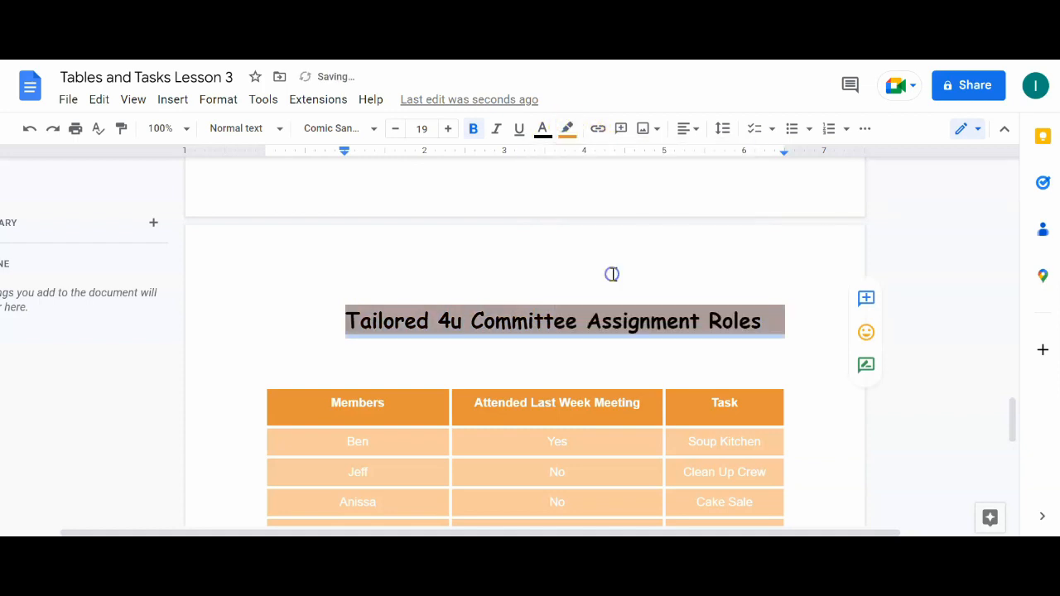
click(543, 130)
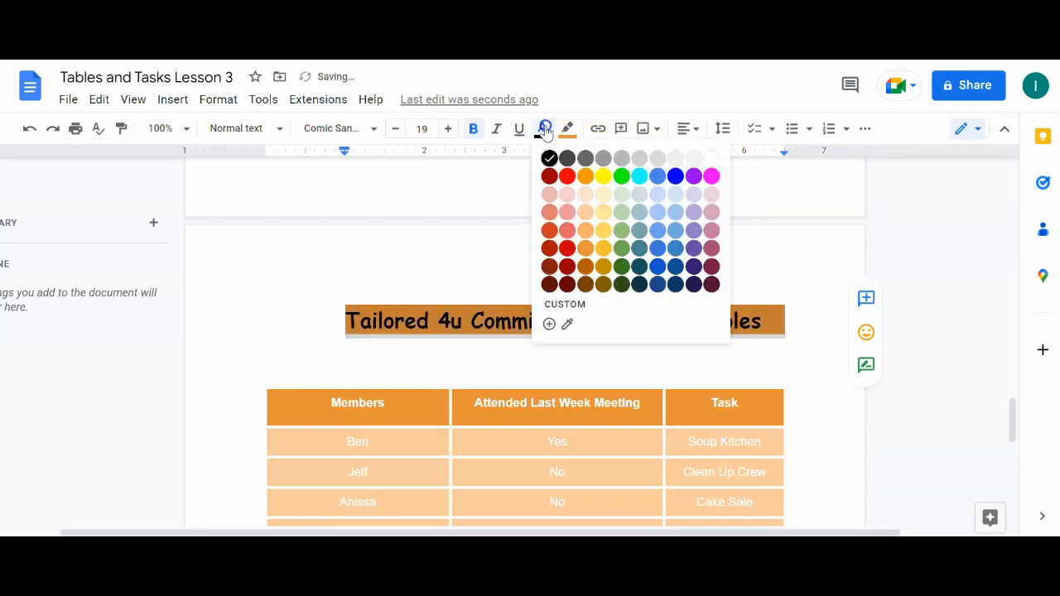
click(711, 157)
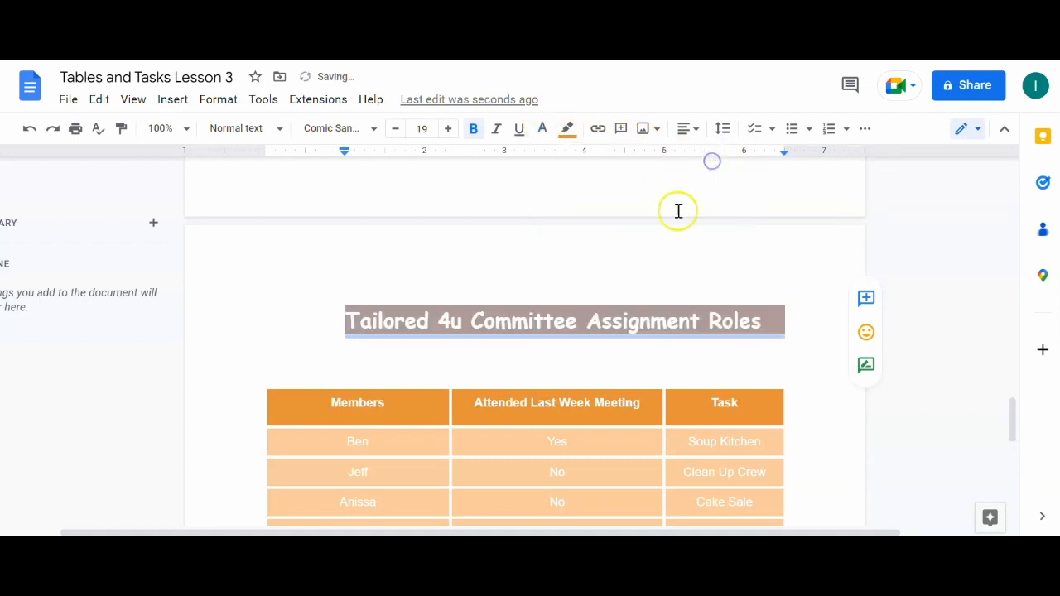
click(588, 347)
Remove the title's remaining left indent and indent it by one level instead
click(349, 322)
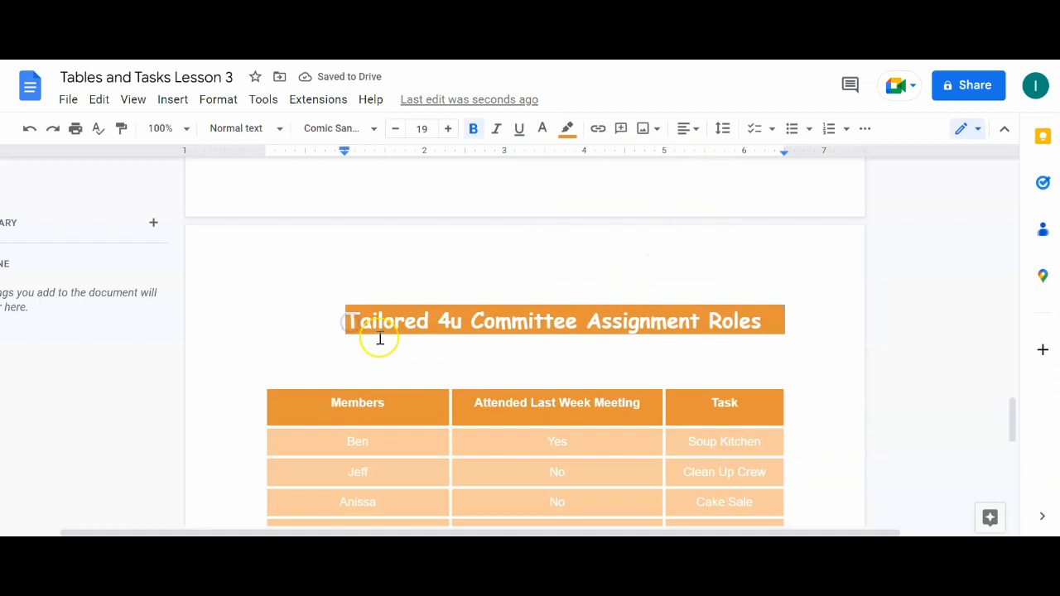
key(BackSpace)
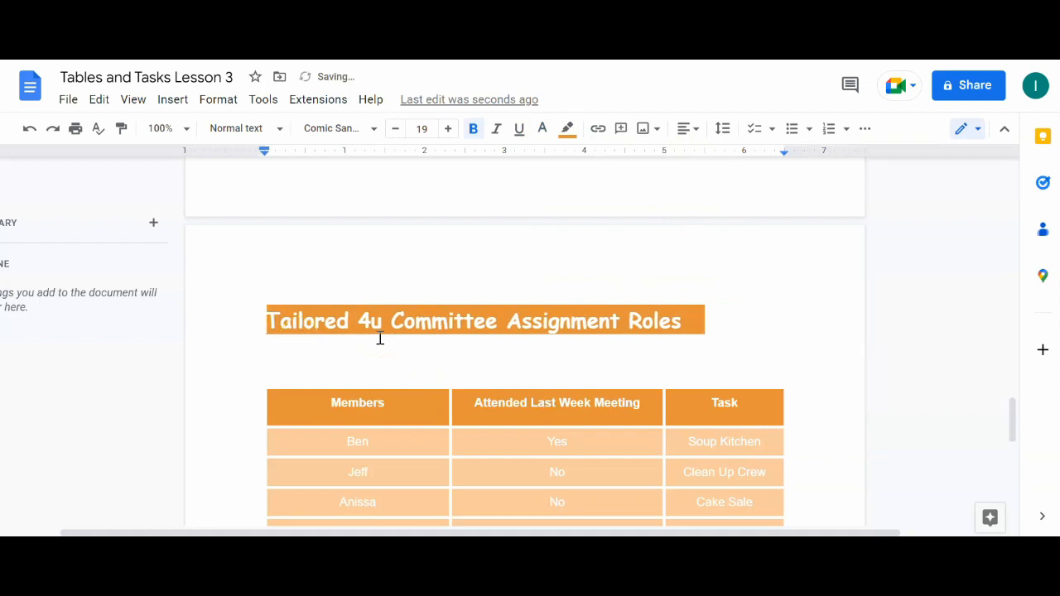
key(BackSpace)
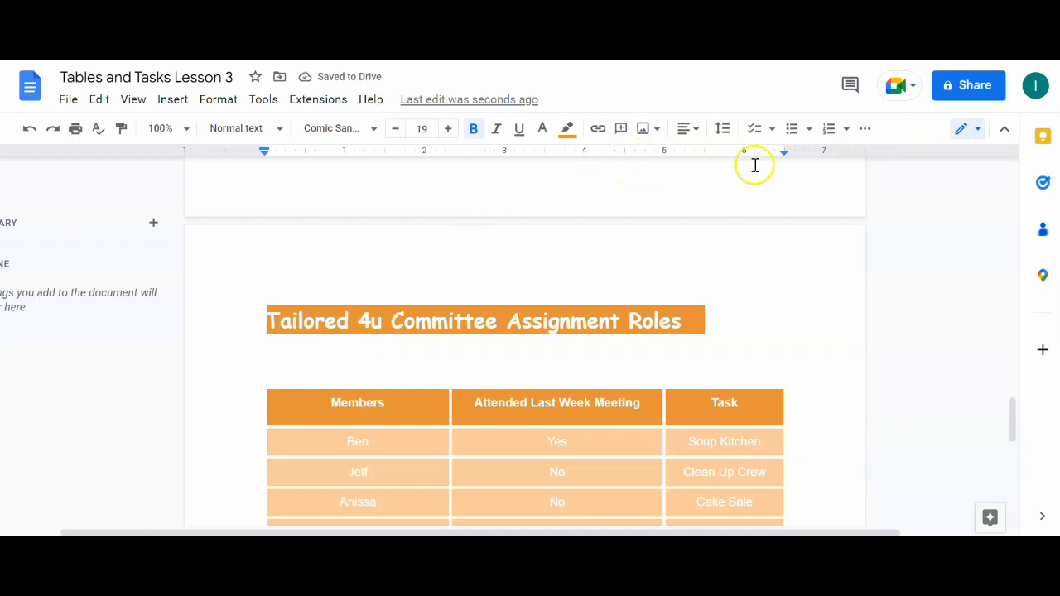
click(864, 129)
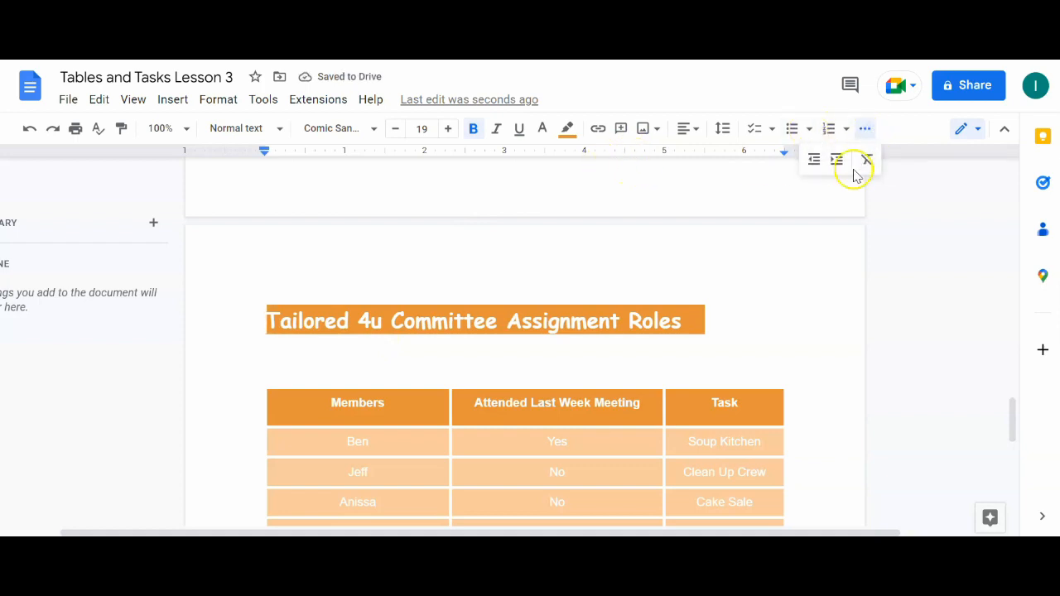
click(836, 161)
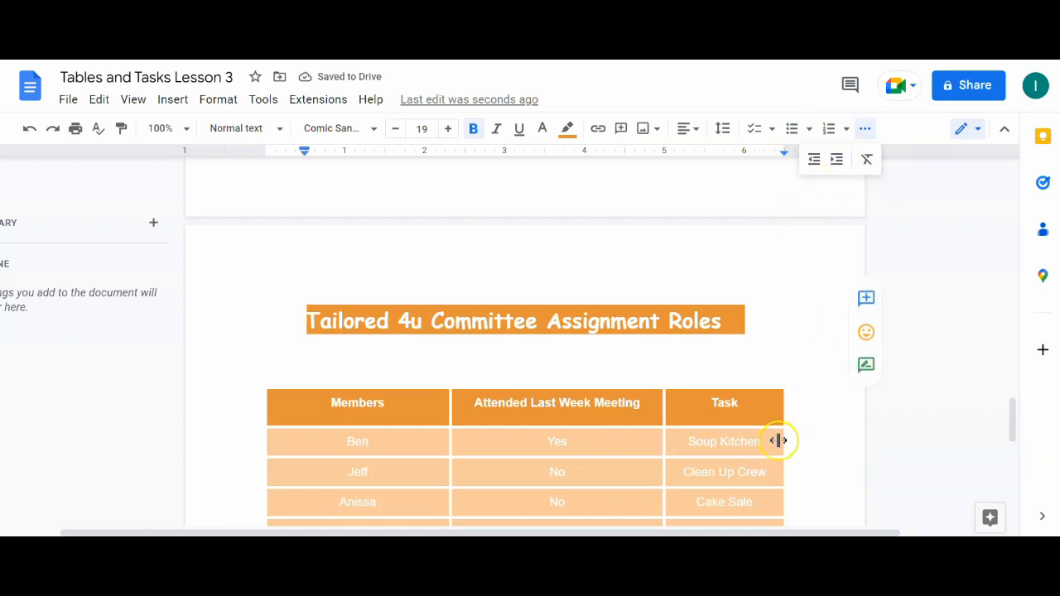
click(777, 367)
Delete the blank lines on the second page to move the formatted title and table up onto it
scroll(704, 409, up, 10)
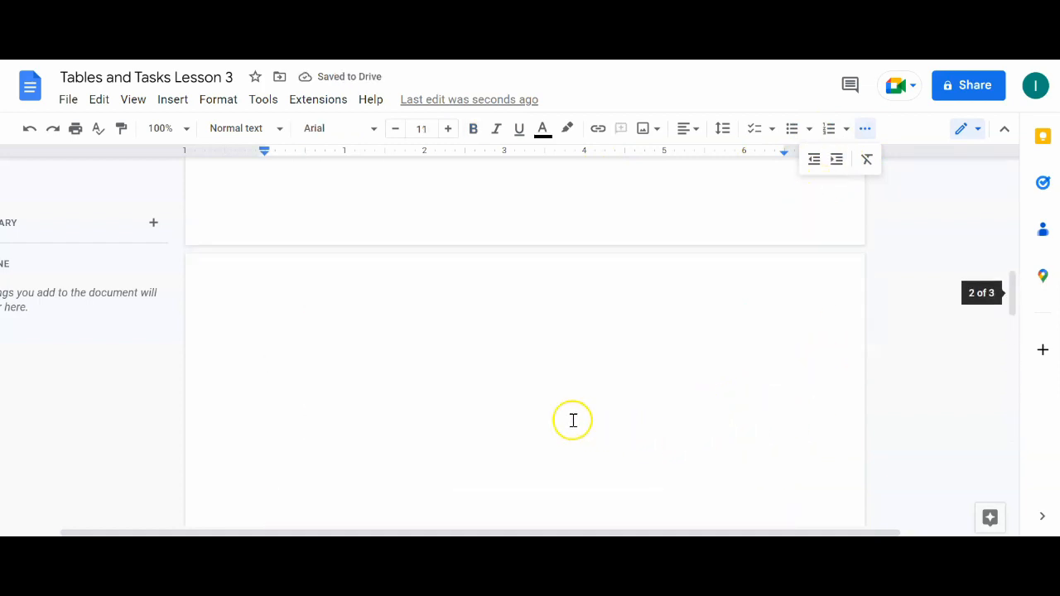
click(367, 338)
click(374, 335)
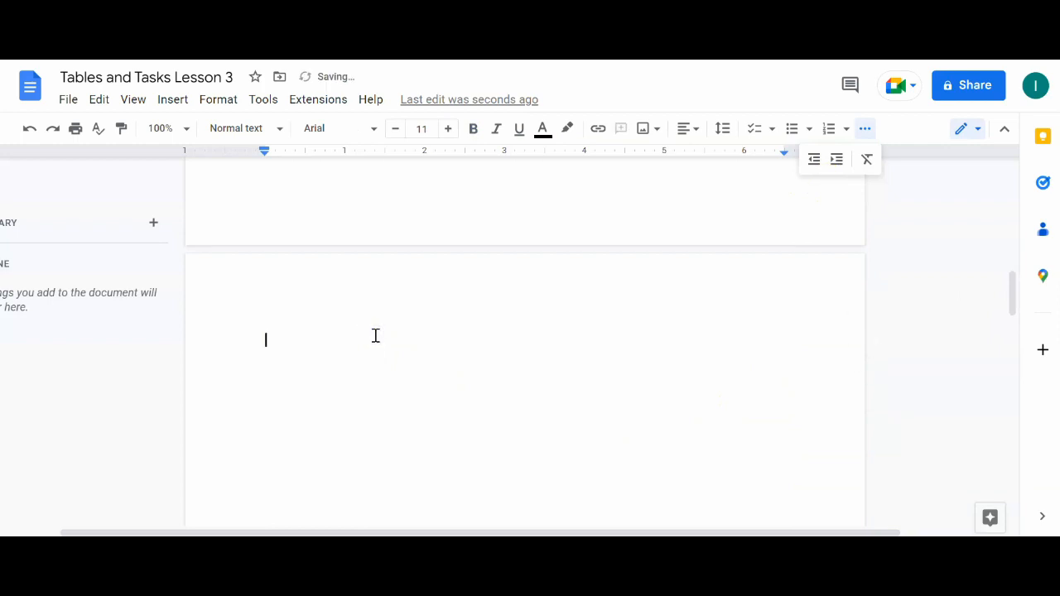
key(Delete)
key(Delete)
key(Delete)
key(Delete)
key(Delete)
key(Delete)
key(Delete)
key(Delete)
key(Delete)
key(Delete)
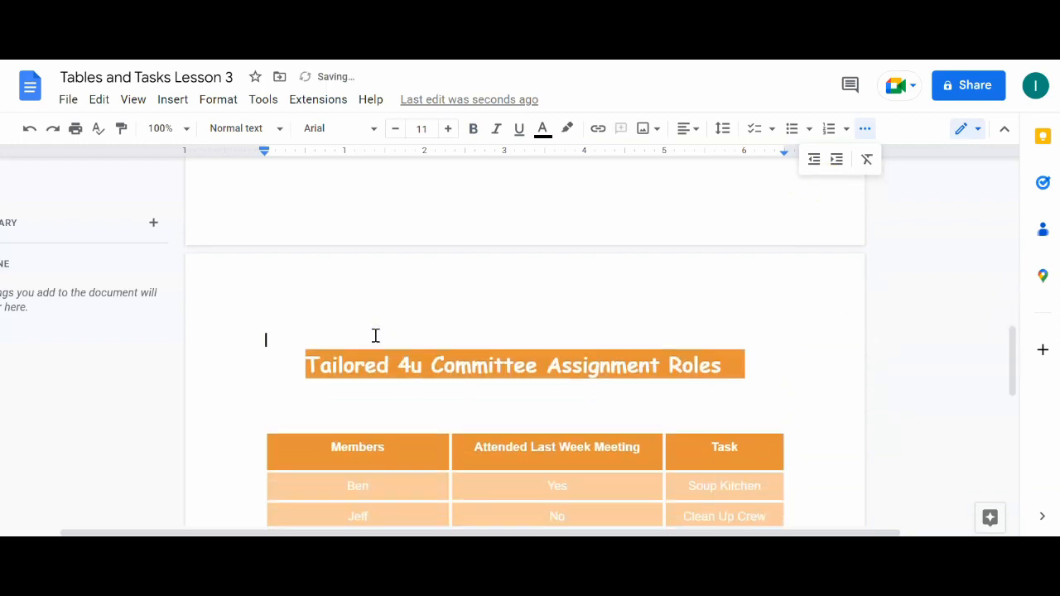
key(Delete)
scroll(353, 337, up, 10)
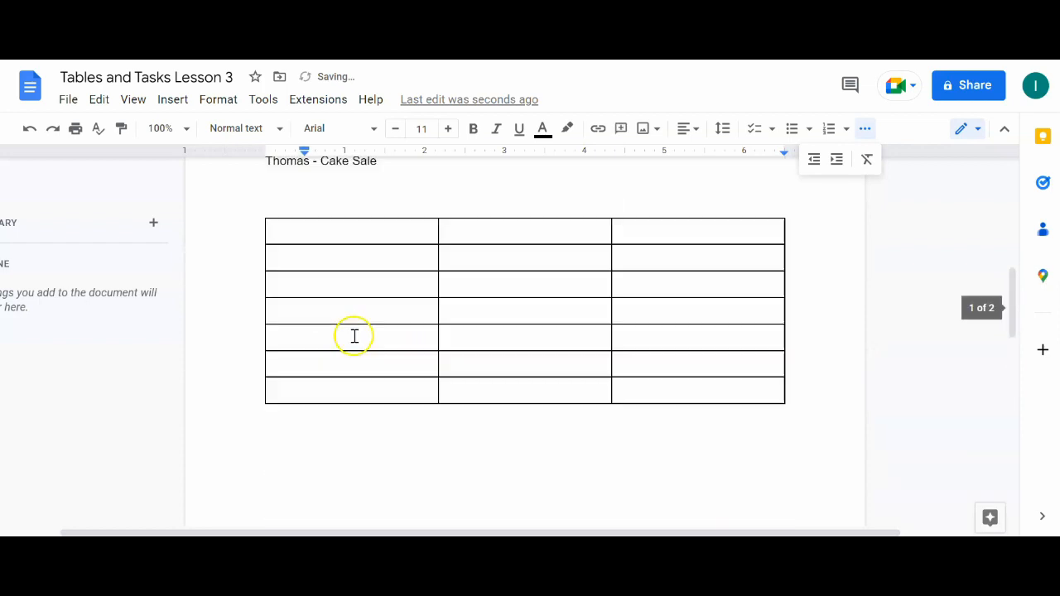
scroll(351, 298, down, 12)
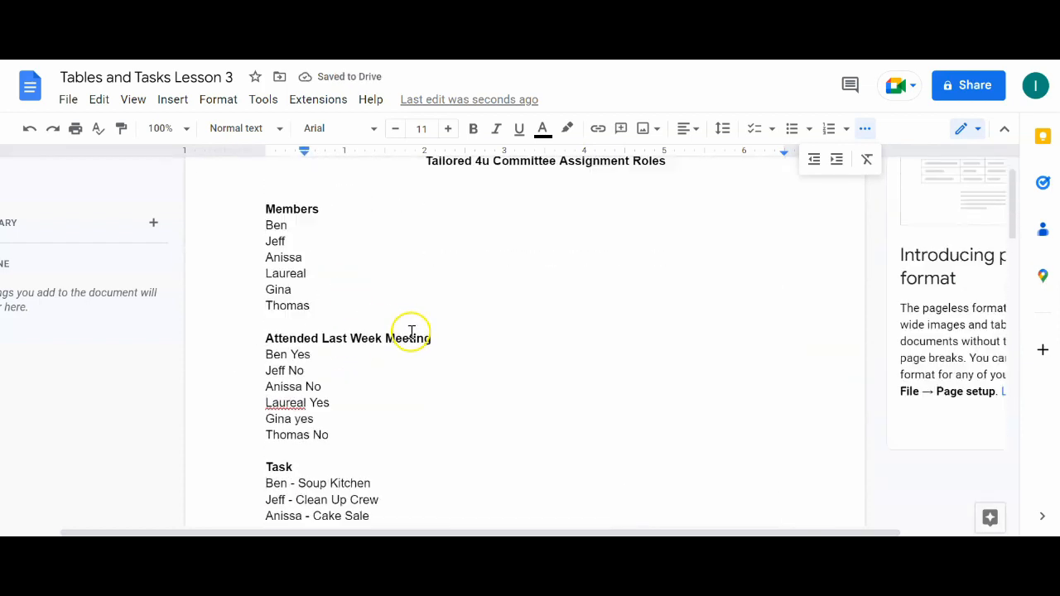
Place the insertion point on the blank line below the orange table on the second page
click(428, 266)
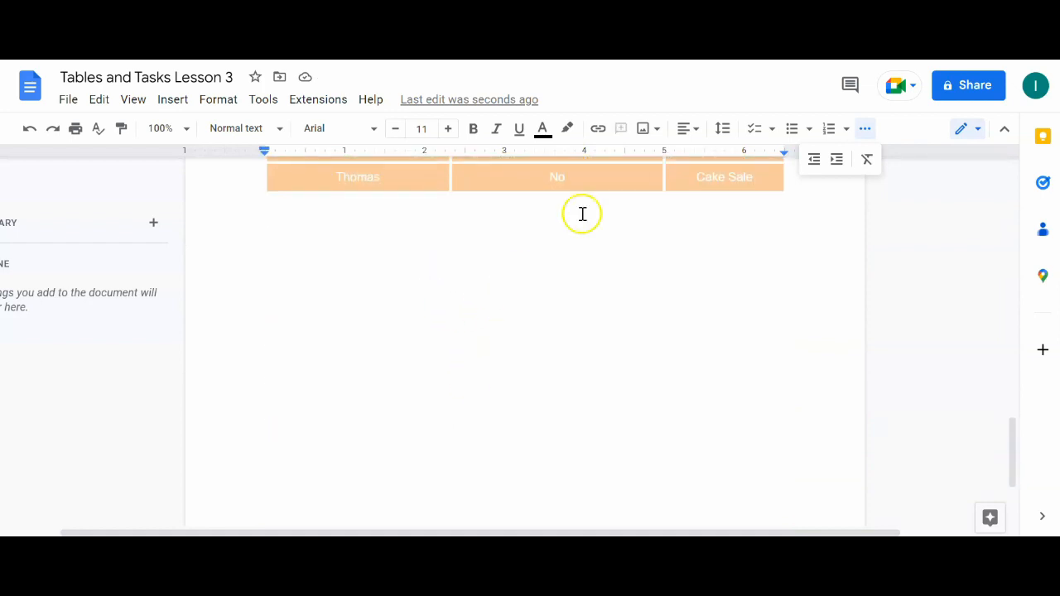
click(655, 130)
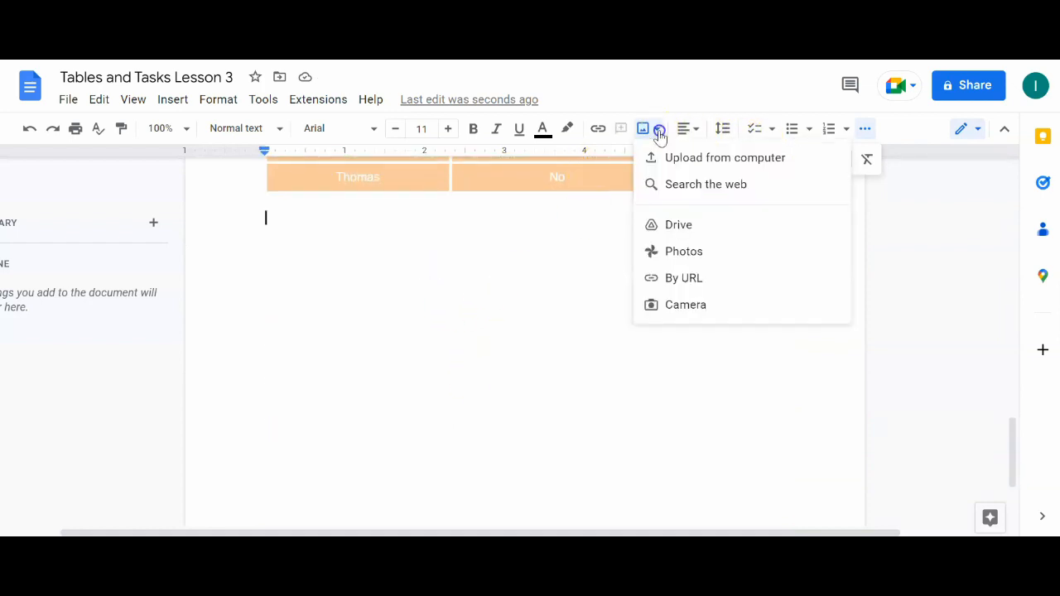
click(713, 284)
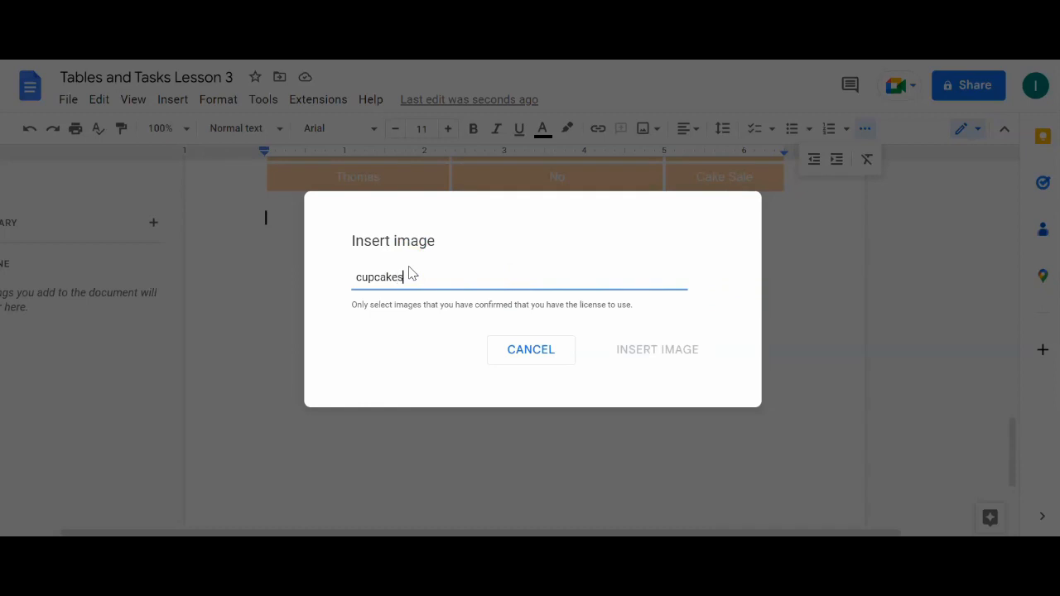
click(546, 351)
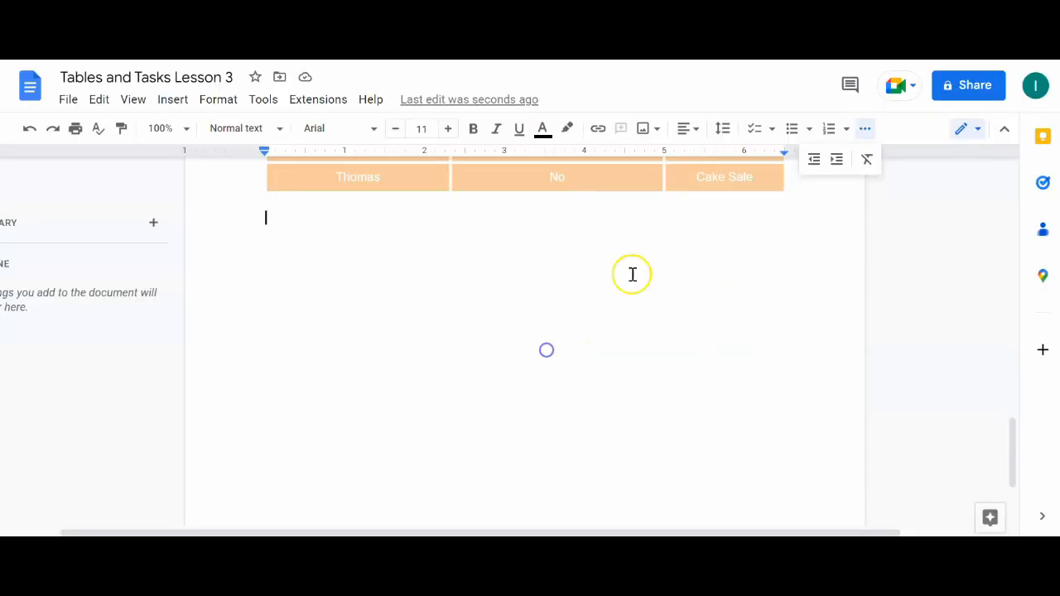
Search the web for images of "cupcakes" and insert the picture of pastel-frosted cupcakes below the table
click(656, 131)
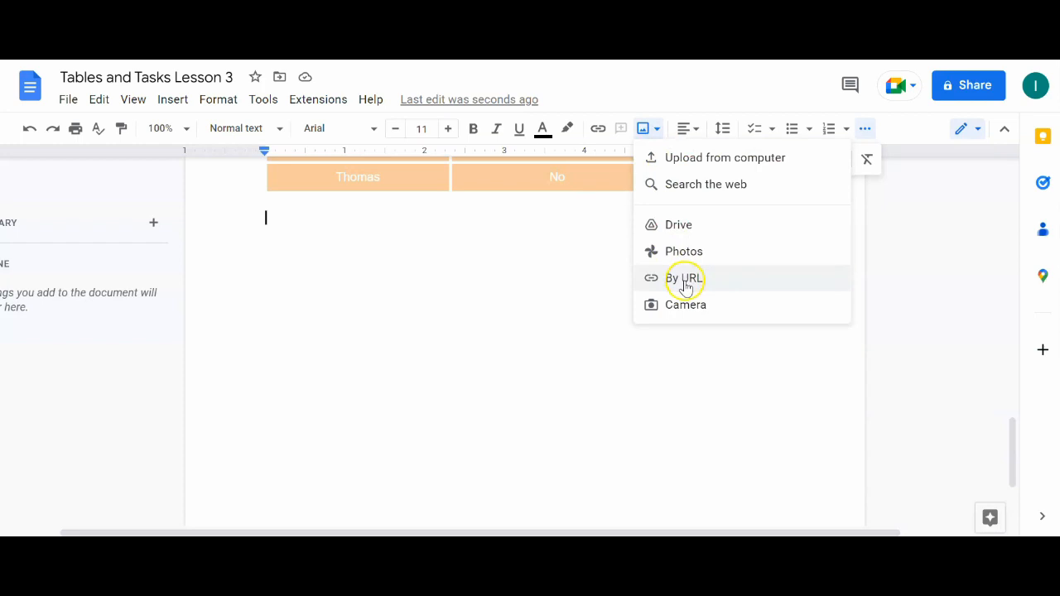
click(705, 184)
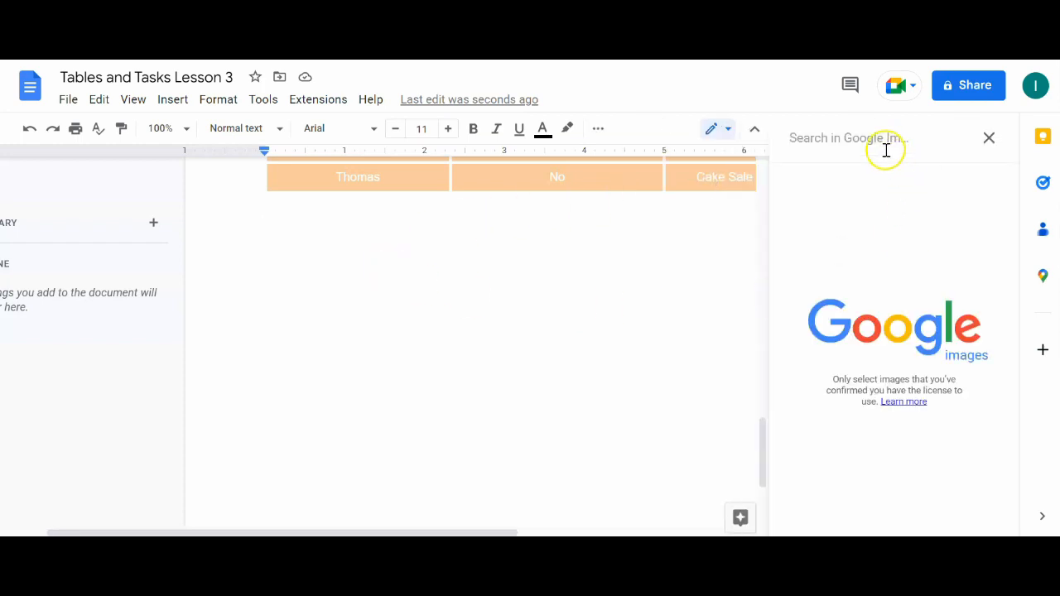
text(cupcak)
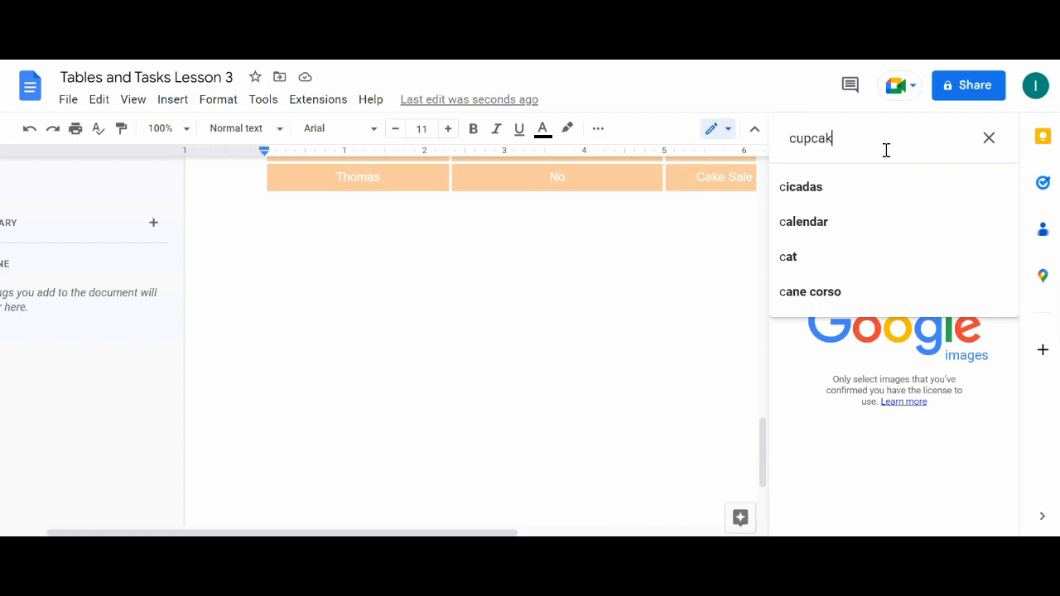
text(es)
key(Return)
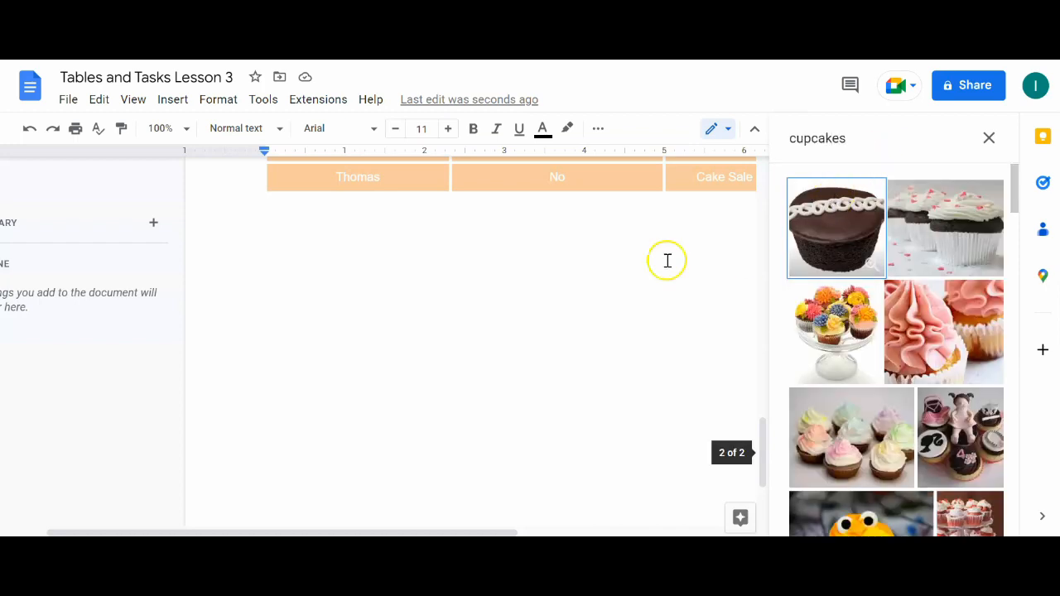
click(880, 437)
click(946, 513)
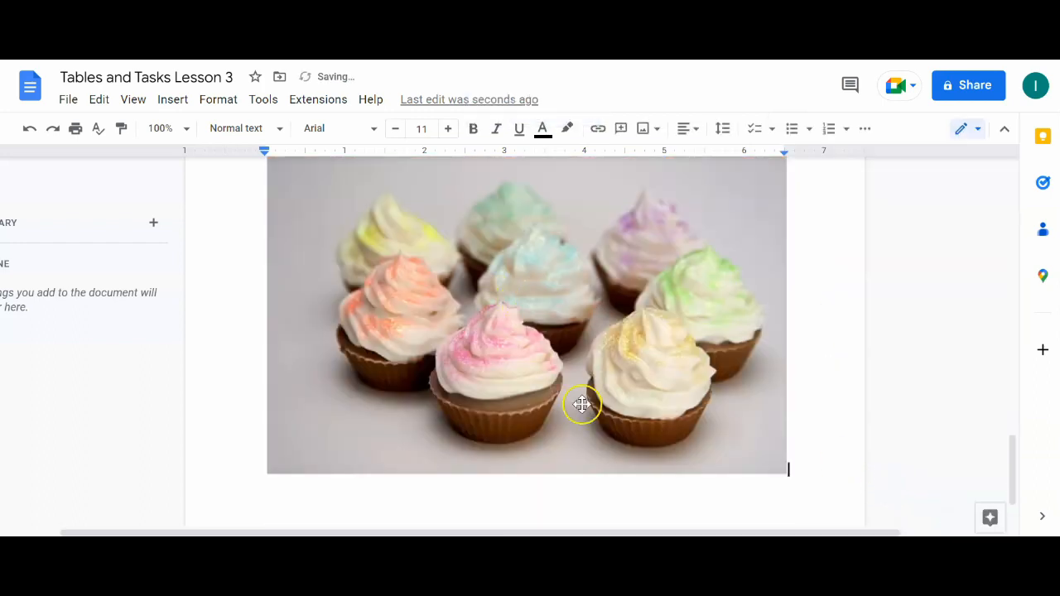
Shrink the cupcake image proportionally to about two thirds of the table's width and indent it by two levels
click(272, 484)
drag(265, 502, 445, 326)
scroll(672, 279, up, 3)
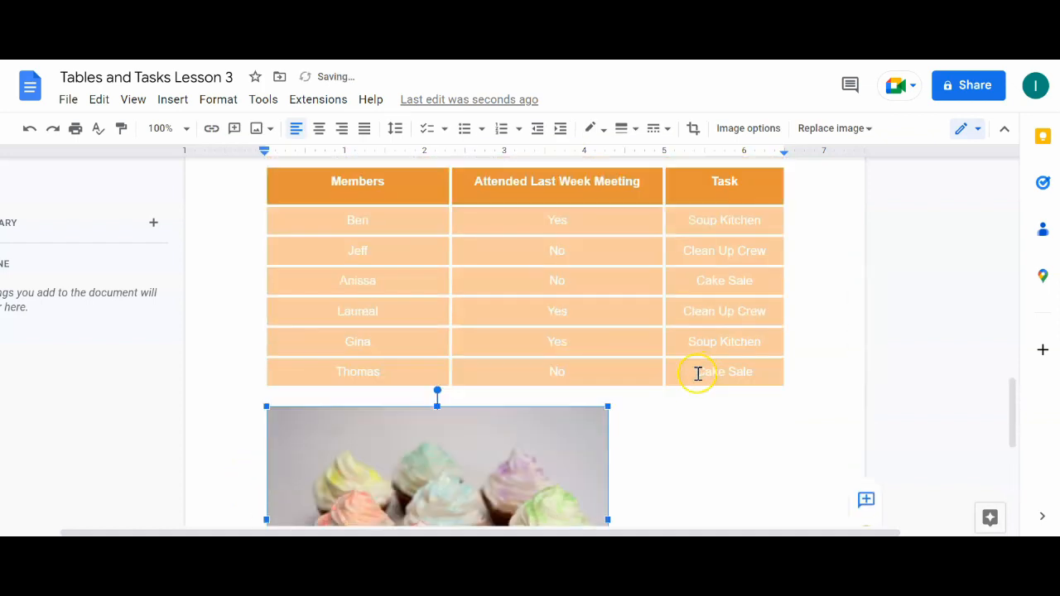
click(561, 130)
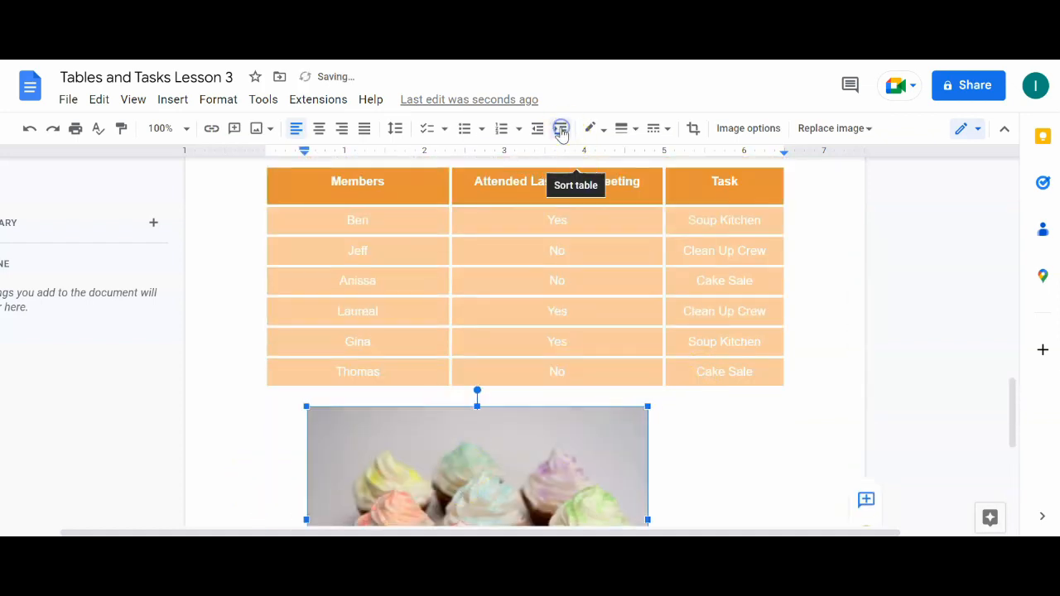
click(561, 130)
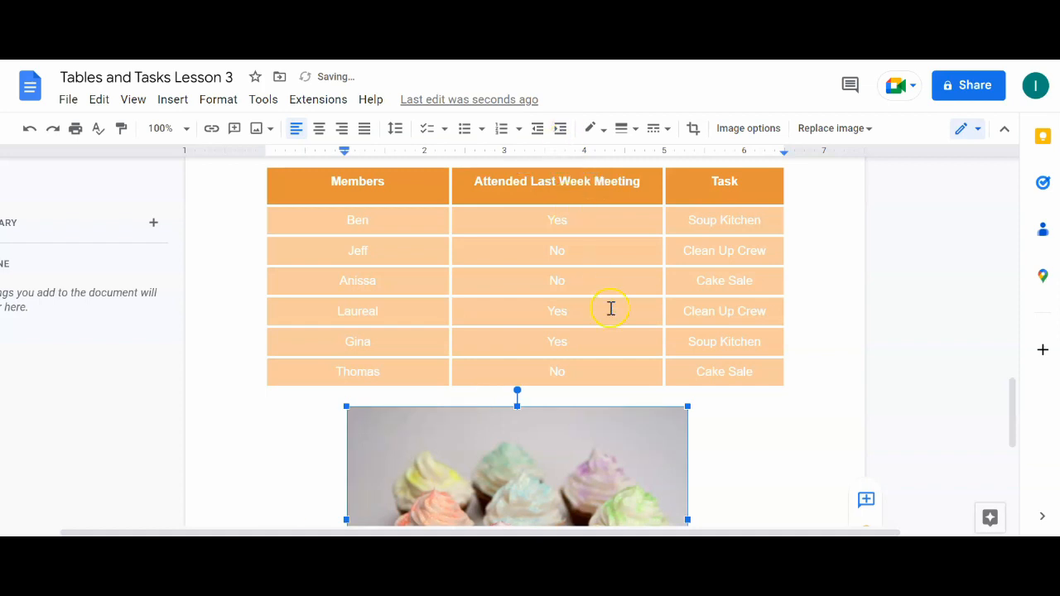
Review the whole document, comparing the original lists and blank table with the styled title, table and cupcake image
scroll(596, 362, up, 3)
scroll(580, 348, up, 5)
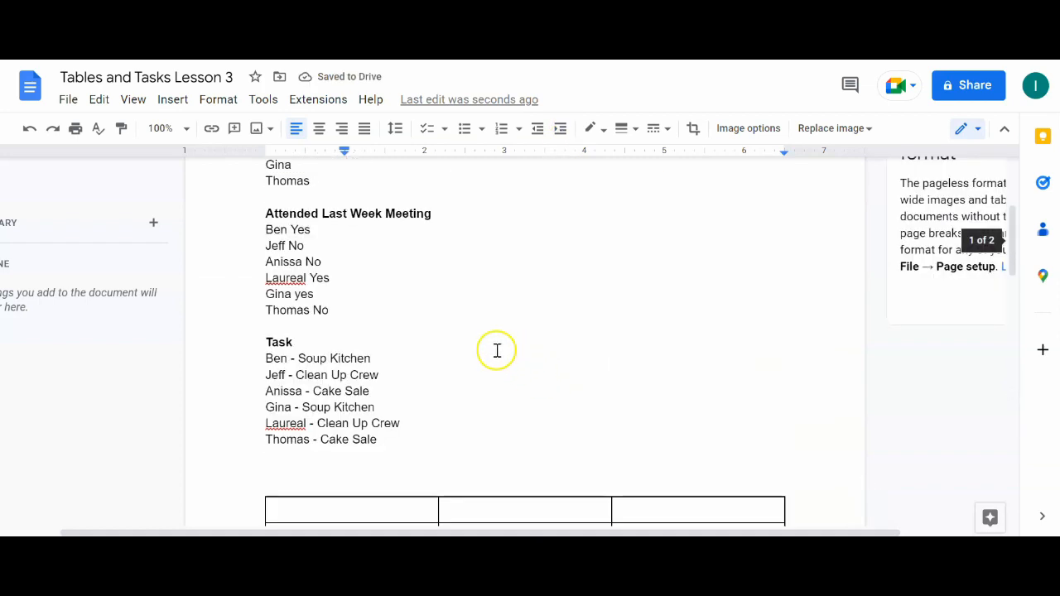
scroll(497, 351, up, 3)
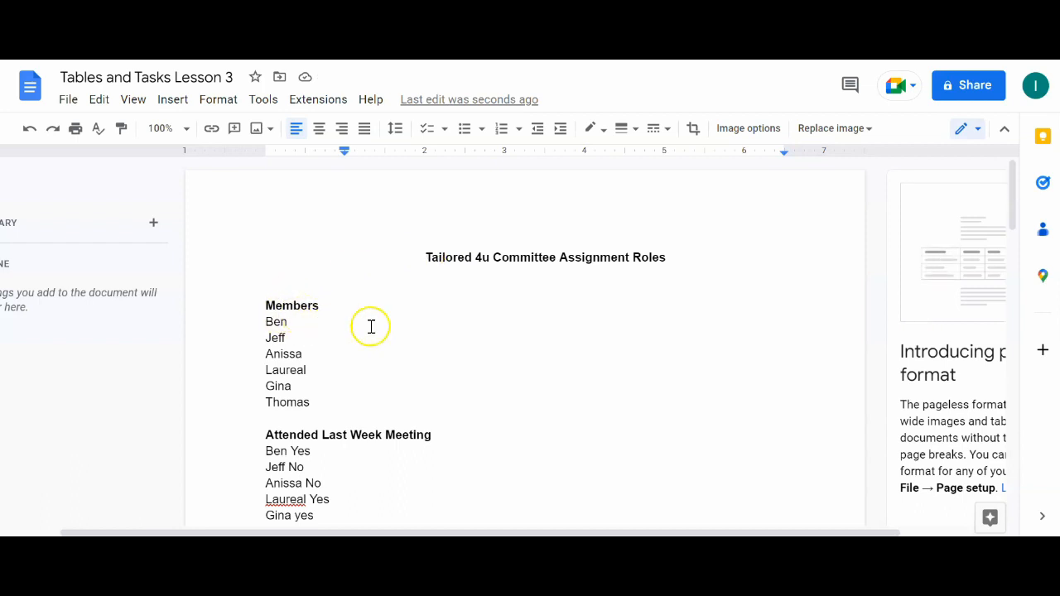
scroll(411, 291, down, 4)
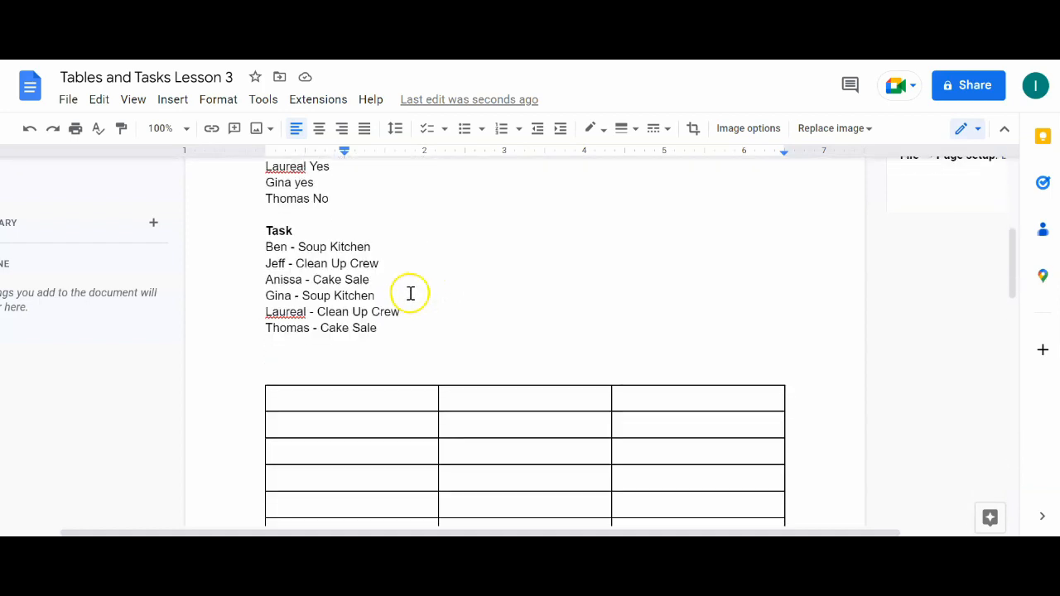
scroll(513, 383, down, 4)
scroll(475, 310, down, 7)
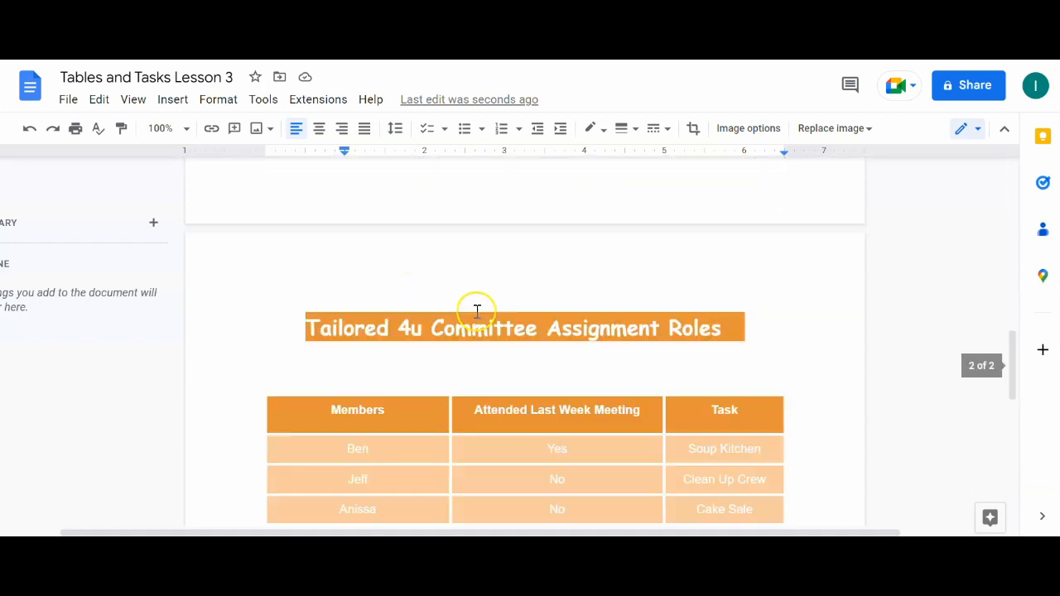
scroll(475, 315, up, 5)
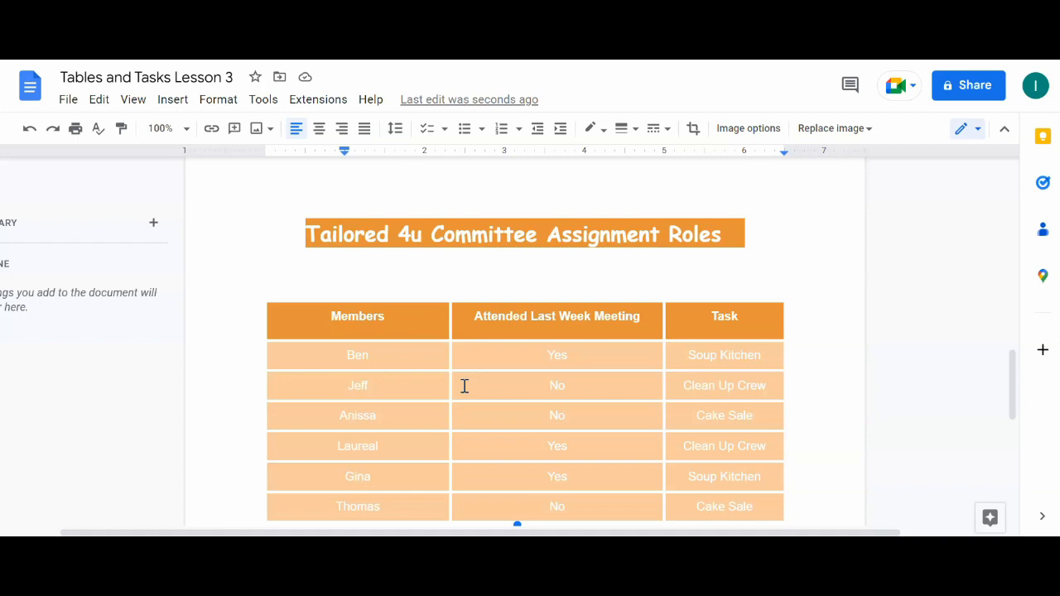
scroll(449, 395, up, 5)
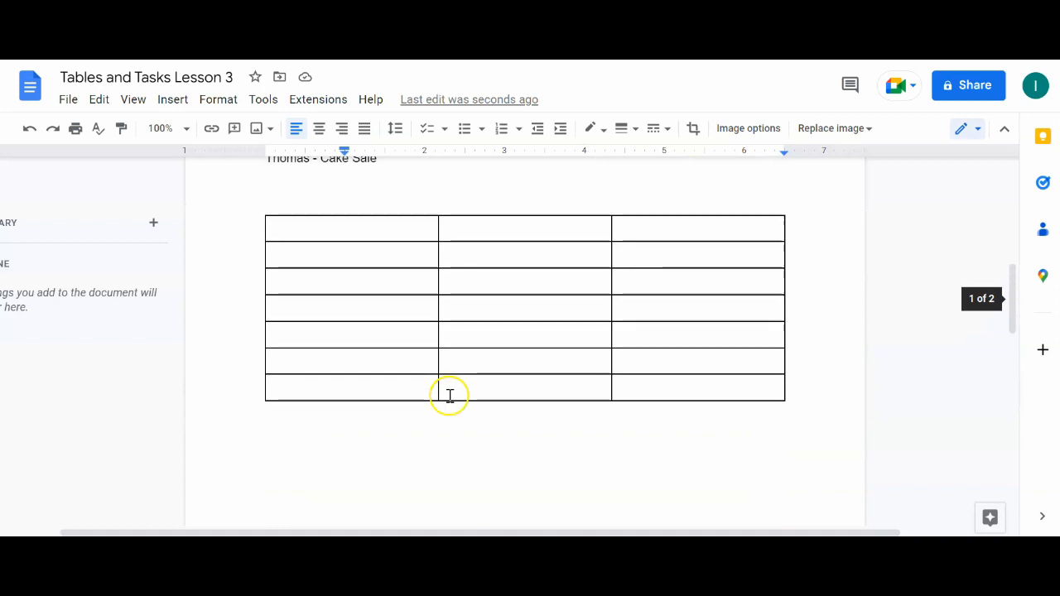
scroll(448, 397, down, 4)
scroll(446, 396, down, 5)
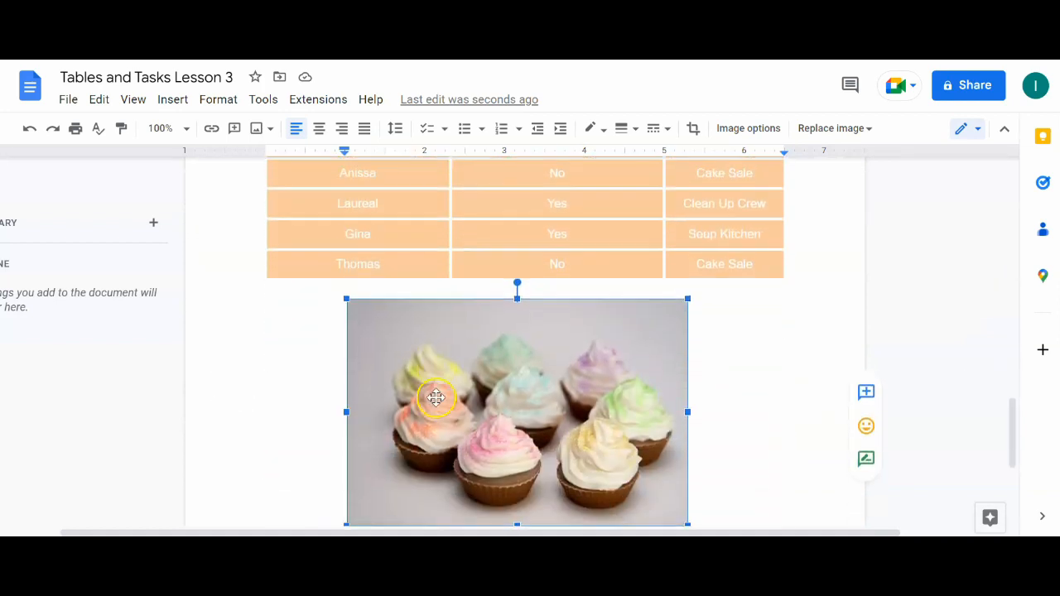
scroll(436, 399, down, 3)
scroll(434, 401, up, 8)
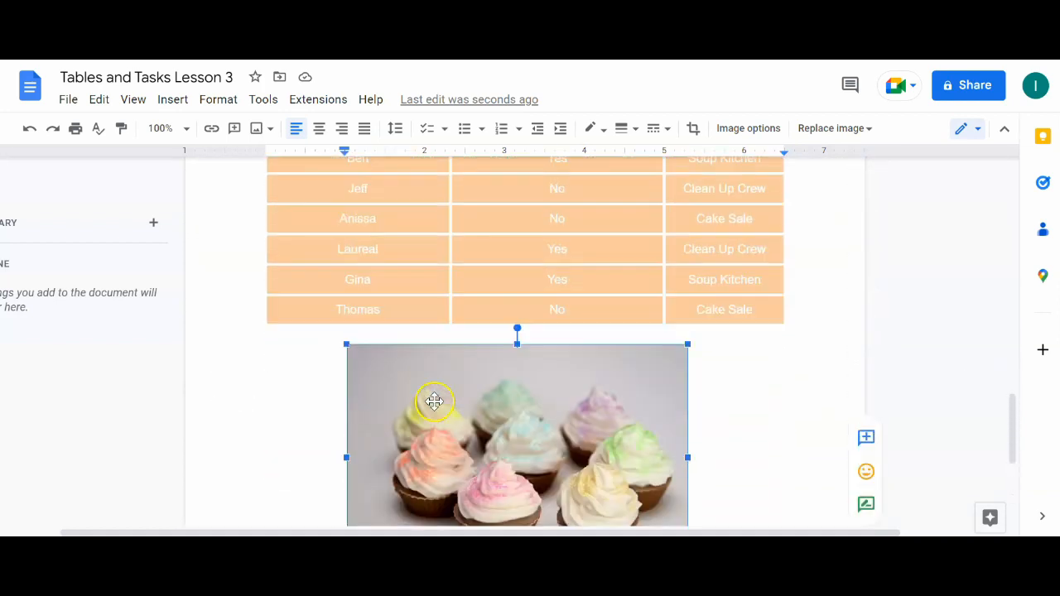